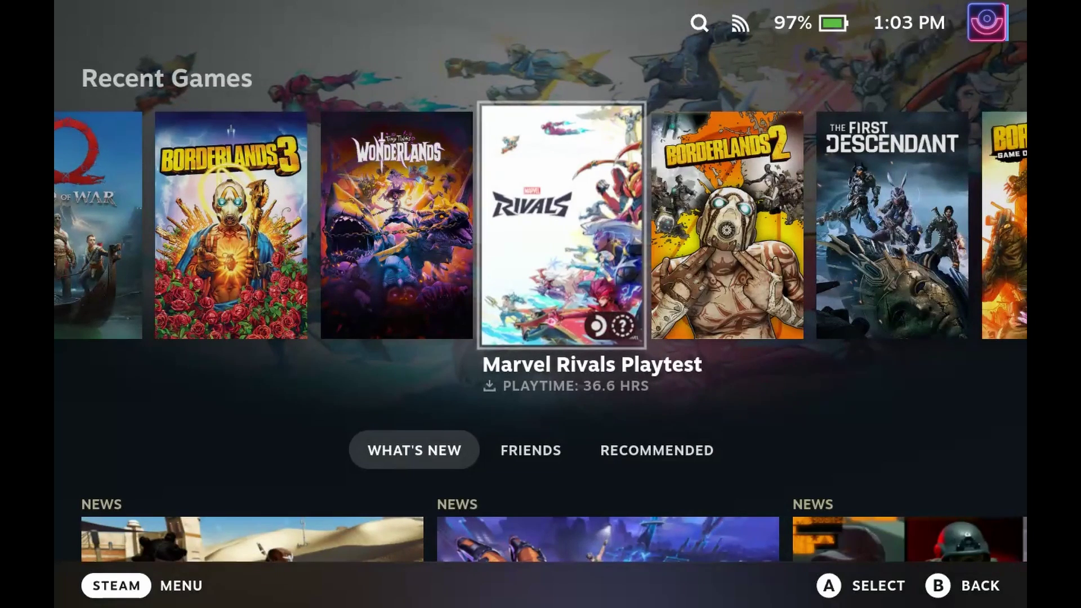
# Open the Decky plugin store from the quick access menu
pyautogui.hotkey('ctrl', '2')
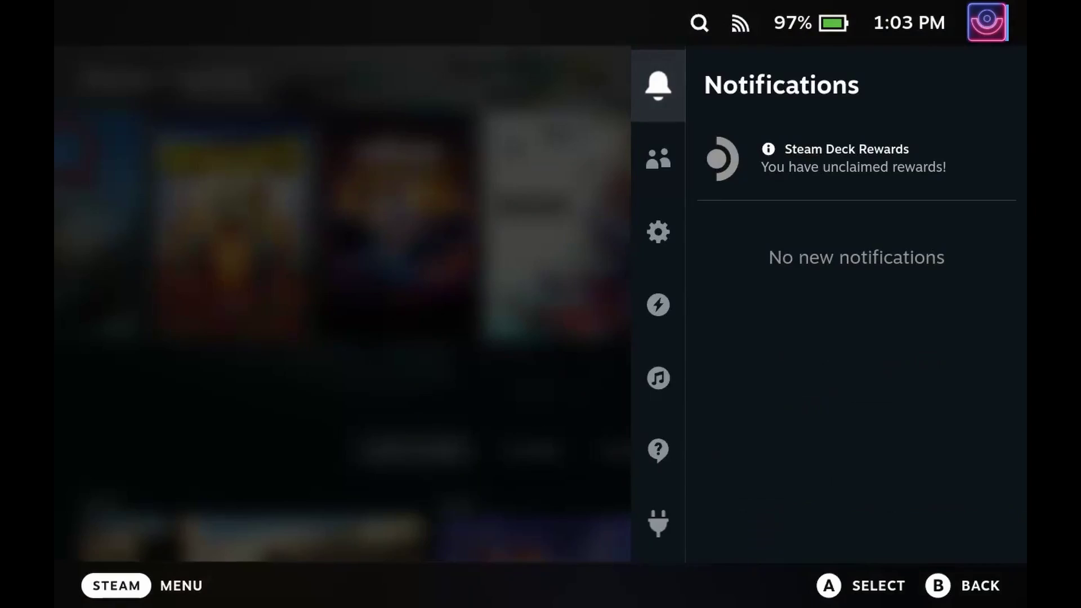
pyautogui.press('Down')
pyautogui.press('Down')
pyautogui.press('Down')
pyautogui.press('Down')
pyautogui.press('Down')
pyautogui.press('Down')
pyautogui.press('Right')
pyautogui.press('Return')
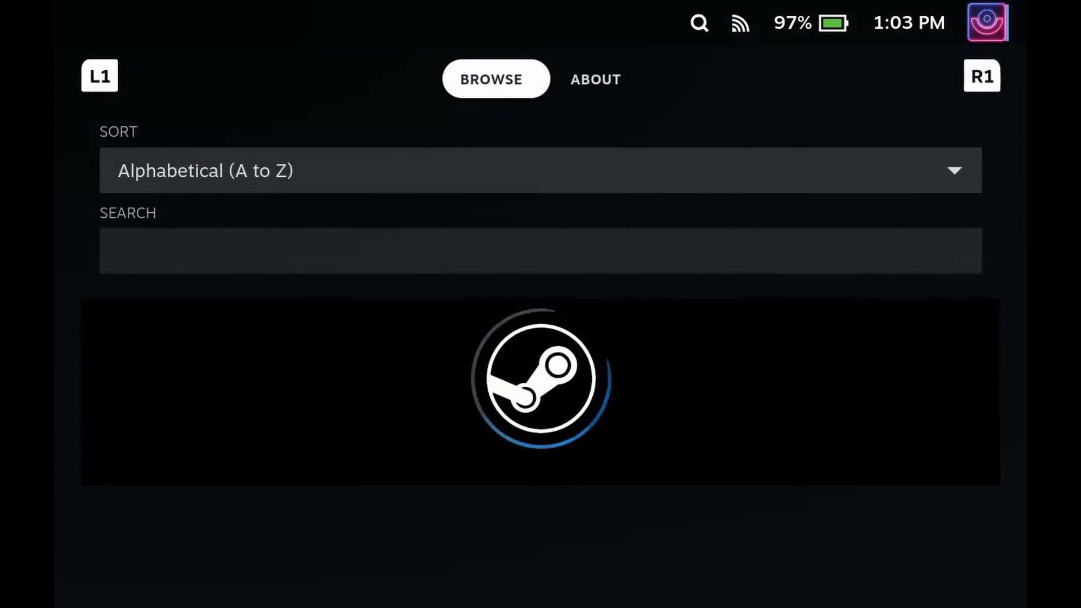
# Find the NonSteamLaunchers plugin in the Decky store and install version 1.0.0
pyautogui.press('Down')
pyautogui.press('Down')
pyautogui.press('Down')
pyautogui.press('Down')
pyautogui.press('Down')
pyautogui.press('Down')
pyautogui.press('Down')
pyautogui.press('Down')
pyautogui.press('Down')
pyautogui.press('Down')
pyautogui.press('Down')
pyautogui.press('Down')
pyautogui.press('Down')
pyautogui.press('Down')
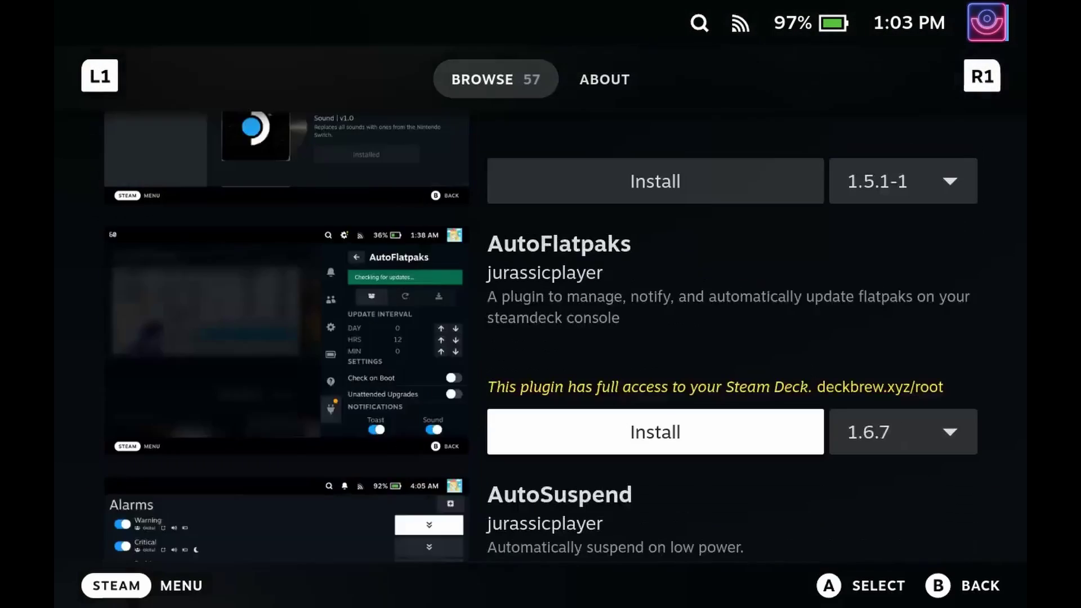
pyautogui.press('Down')
pyautogui.press('Down')
pyautogui.press('Down')
pyautogui.press('Down')
pyautogui.press('Down')
pyautogui.press('Down')
pyautogui.press('Down')
pyautogui.press('Down')
pyautogui.press('Down')
pyautogui.press('Down')
pyautogui.press('Down')
pyautogui.press('Down')
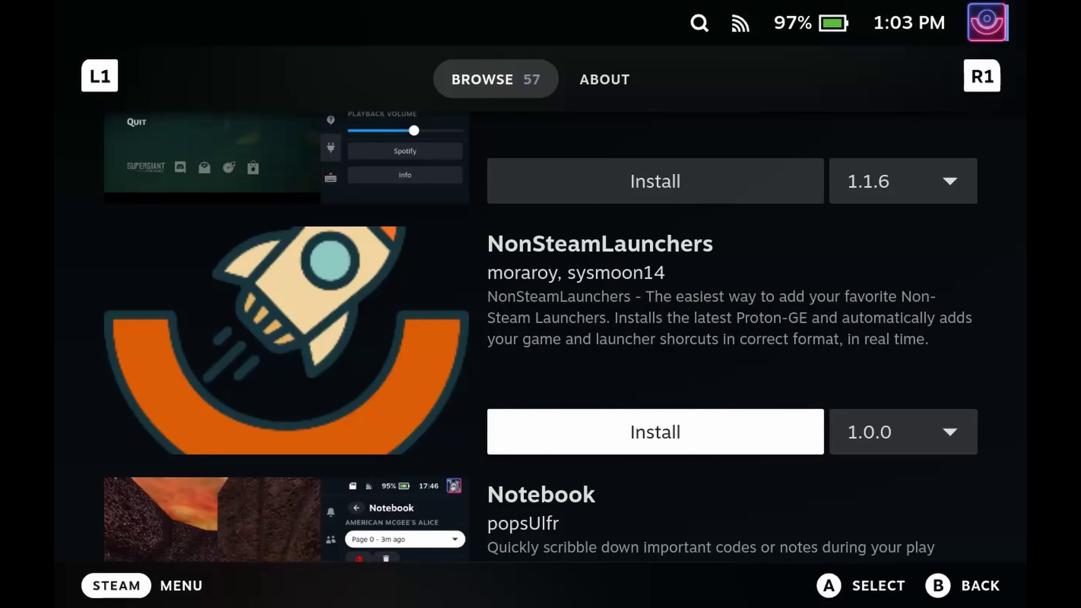
pyautogui.press('Return')
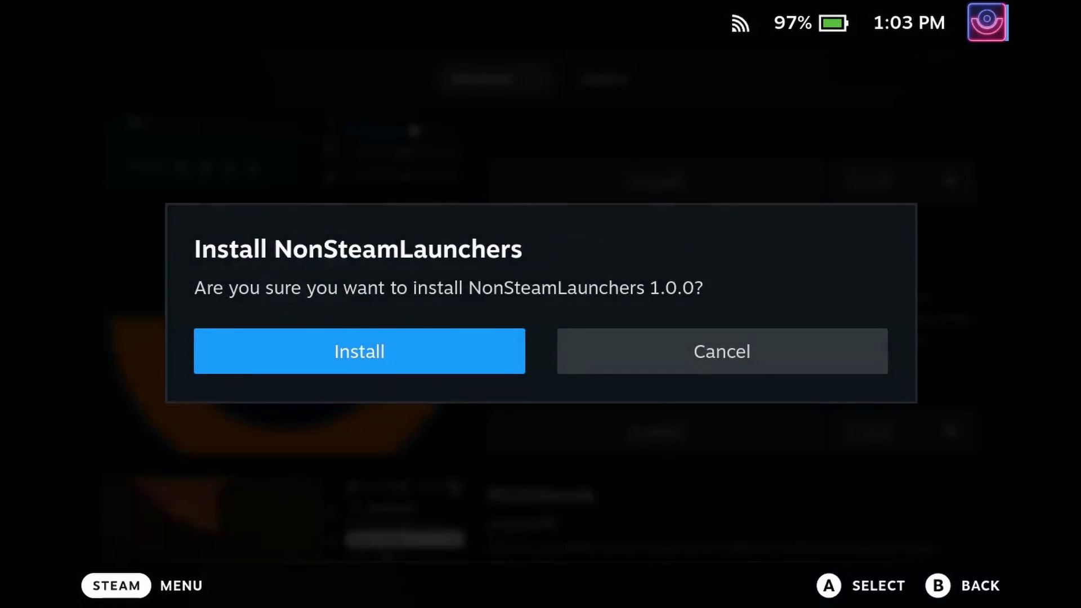
pyautogui.press('Return')
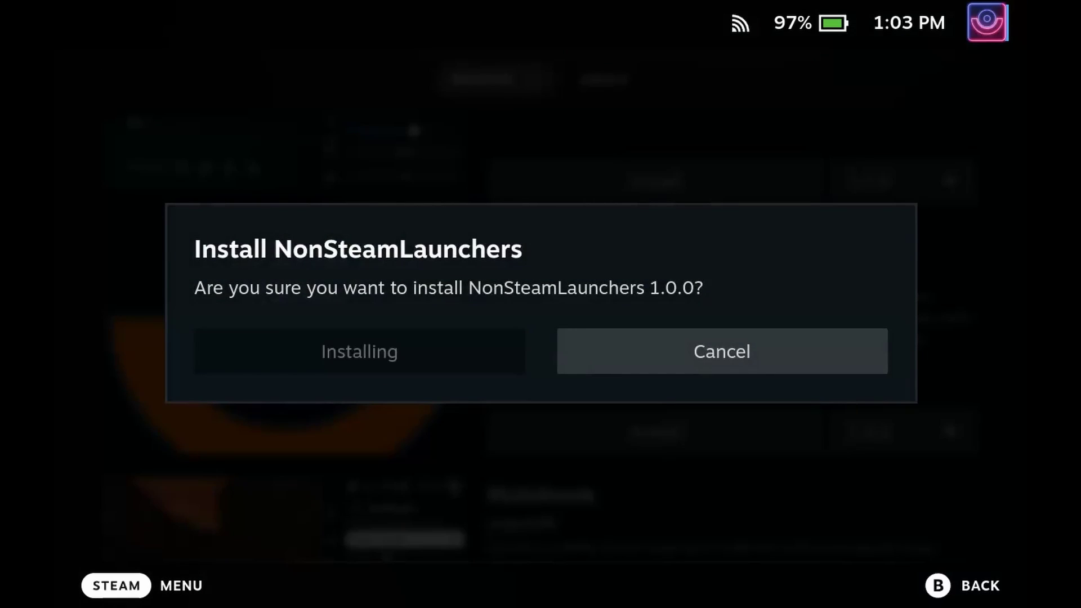
# Open the NonSteamLaunchers plugin and bring up its selection of game launchers
pyautogui.hotkey('ctrl', '2')
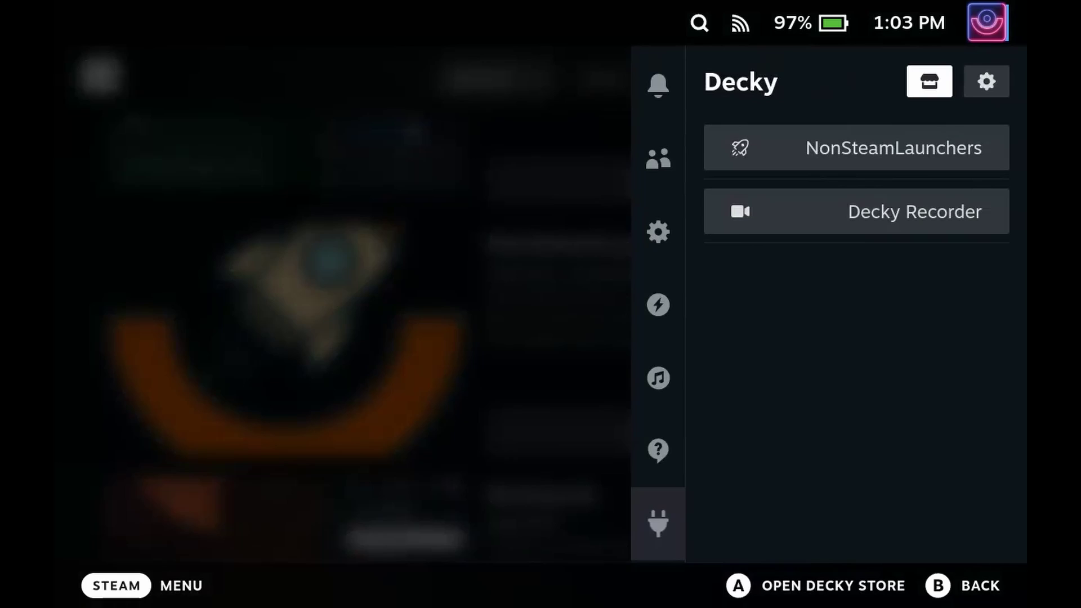
pyautogui.press('Down')
pyautogui.press('Return')
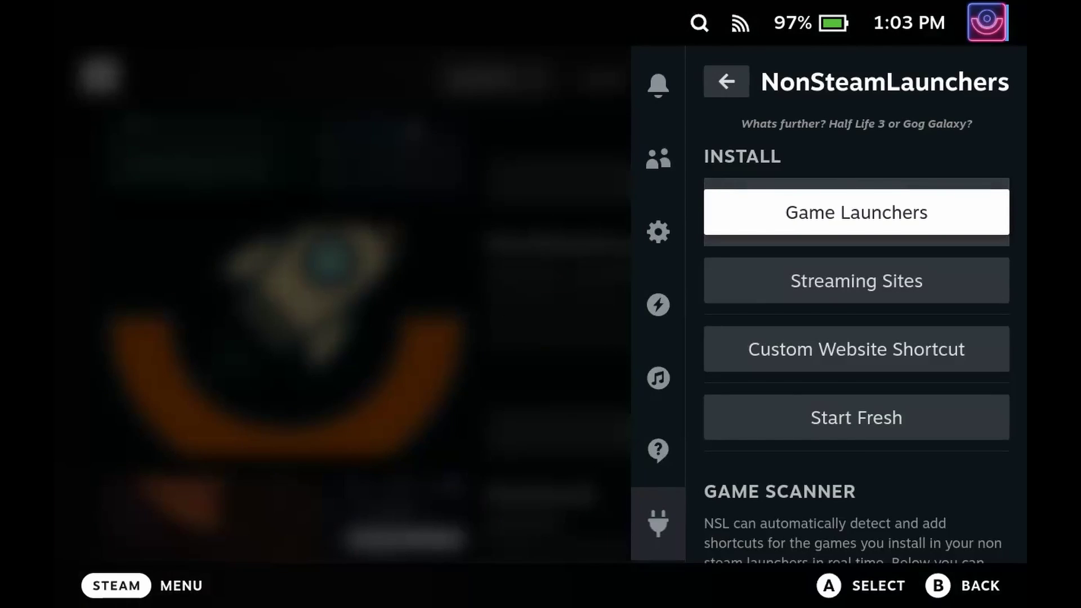
pyautogui.press('Return')
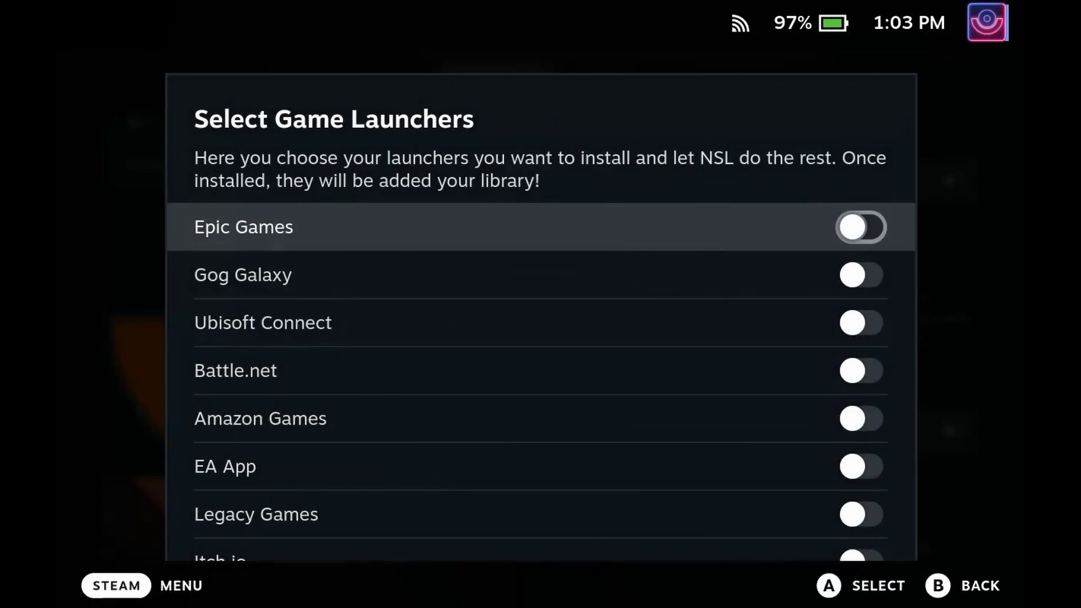
# Enable Ubisoft Connect and Battle.net as the launchers for installation
pyautogui.press('Down')
pyautogui.press('Down')
pyautogui.press('Return')
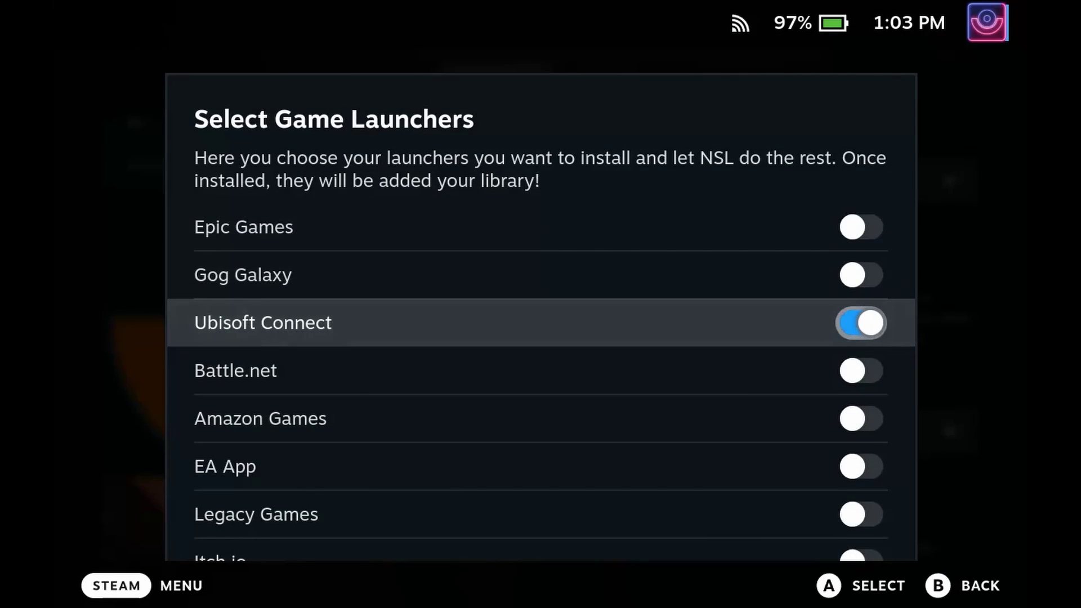
pyautogui.press('Down')
pyautogui.press('Return')
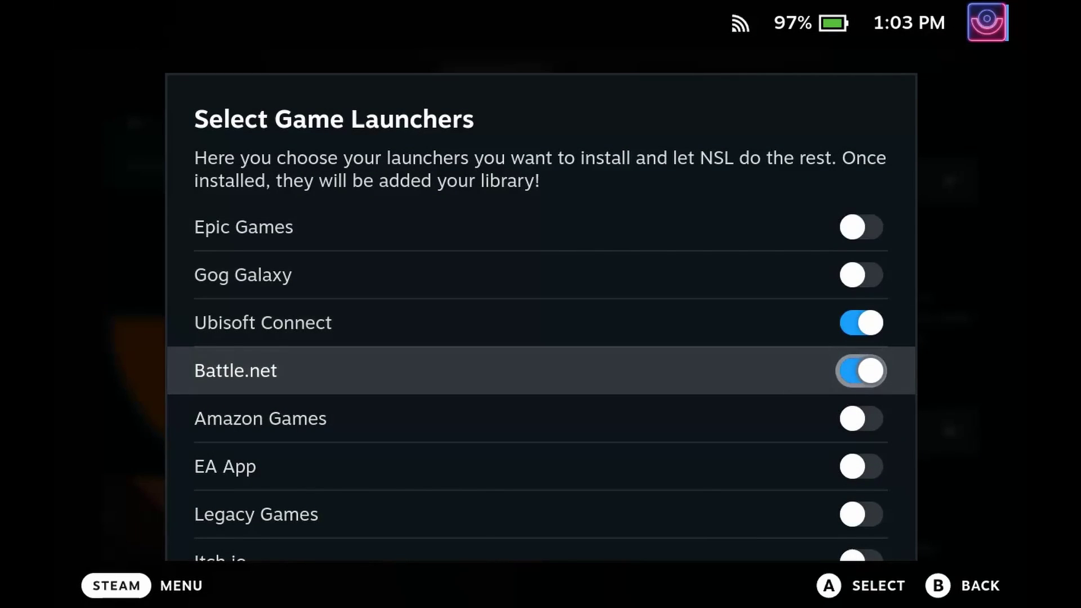
# Turn on Separate Launcher Folders, install the selected launchers, and leave the plugin once installation ends
pyautogui.press('Down')
pyautogui.press('Down')
pyautogui.press('Down')
pyautogui.press('Down')
pyautogui.press('Down')
pyautogui.press('Down')
pyautogui.press('Down')
pyautogui.press('Down')
pyautogui.press('Down')
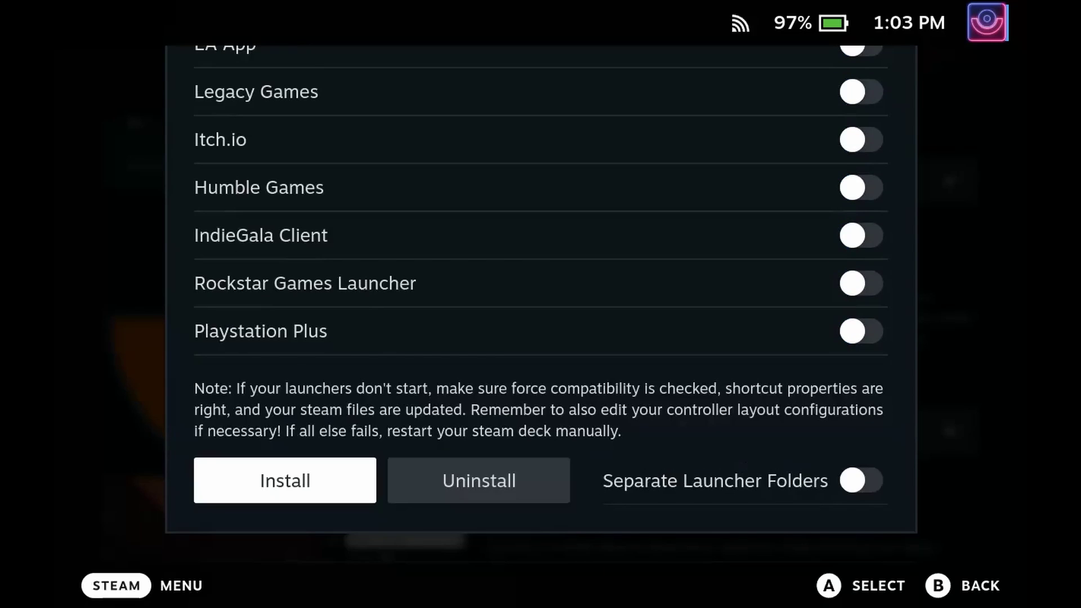
pyautogui.press('Right')
pyautogui.press('Right')
pyautogui.press('Return')
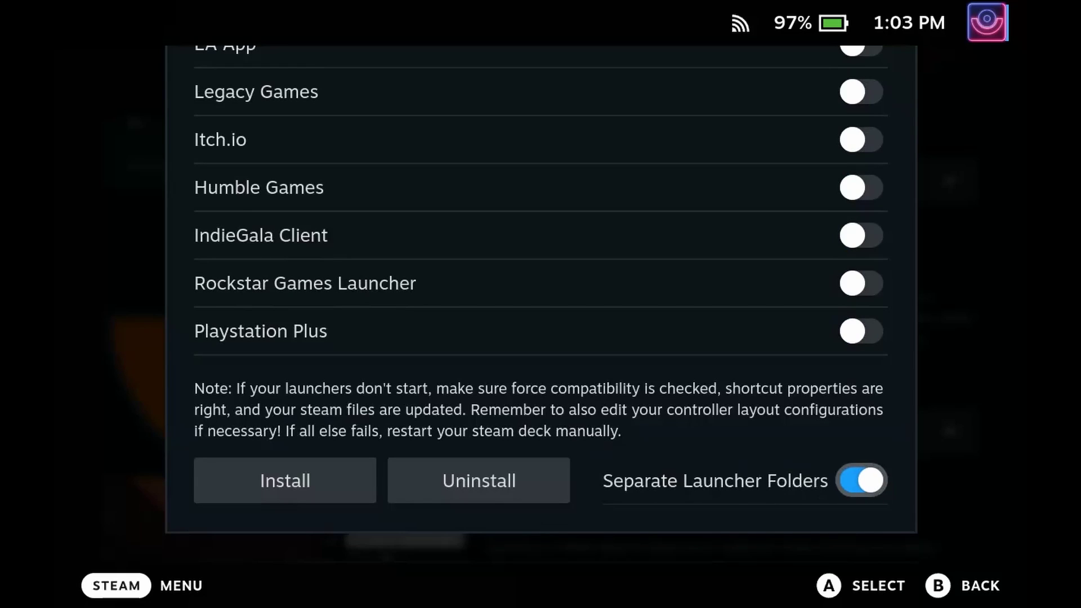
pyautogui.press('Left')
pyautogui.press('Left')
pyautogui.press('Return')
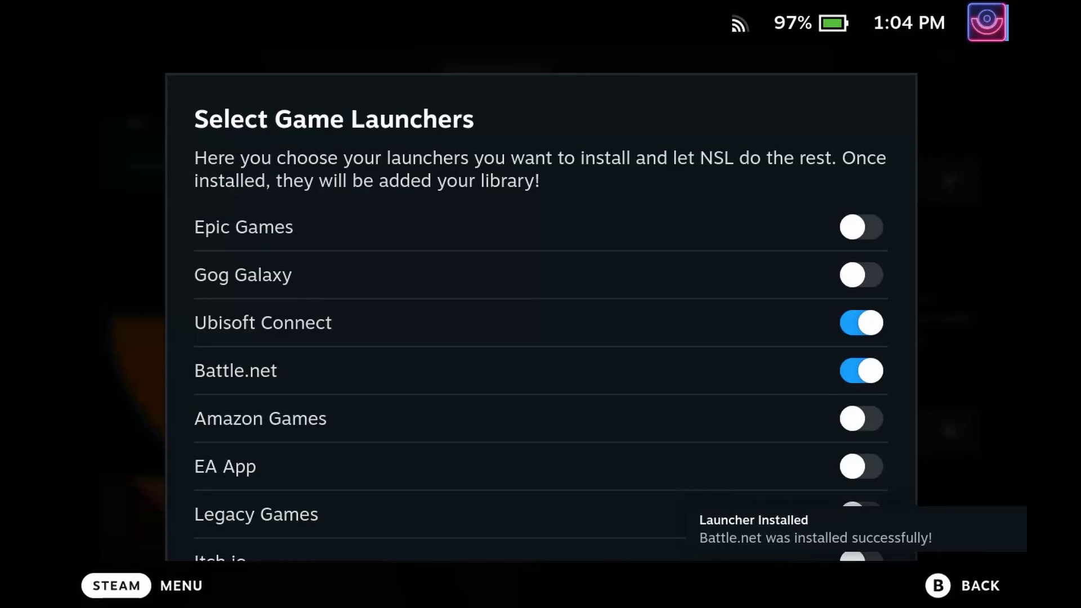
pyautogui.press('Escape')
pyautogui.press('Escape')
pyautogui.press('Escape')
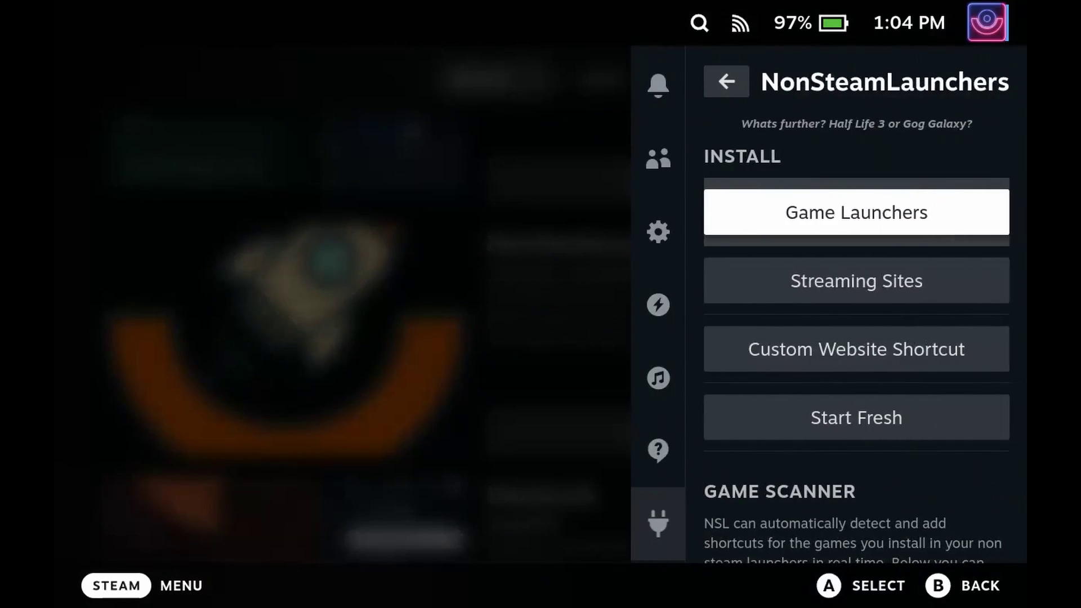
pyautogui.press('Escape')
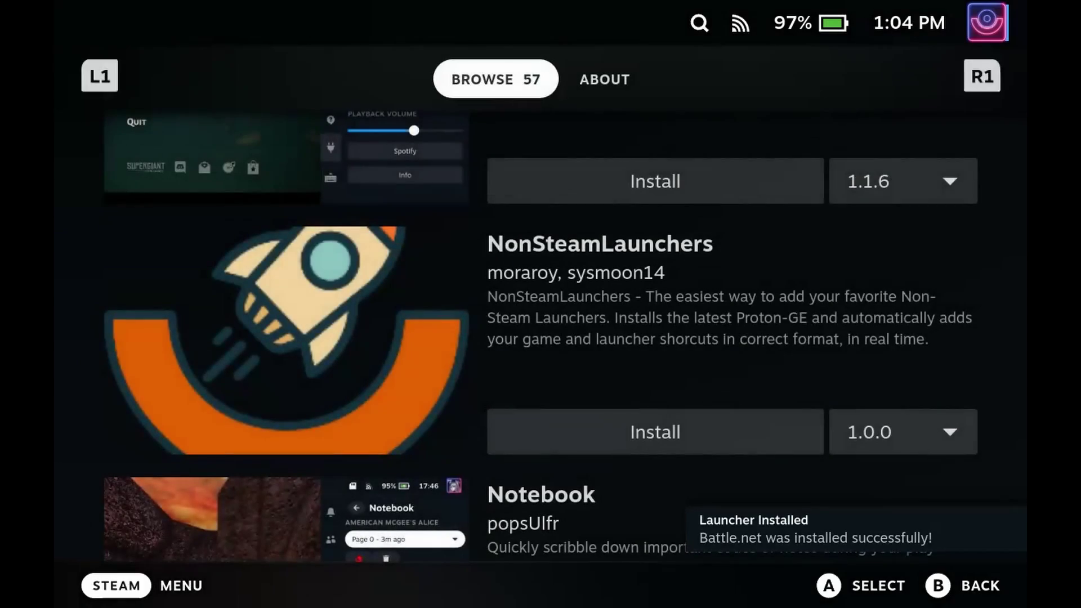
# Open the game library and switch to its Non-Steam collection
pyautogui.hotkey('ctrl', '1')
pyautogui.press('Down')
pyautogui.press('Return')
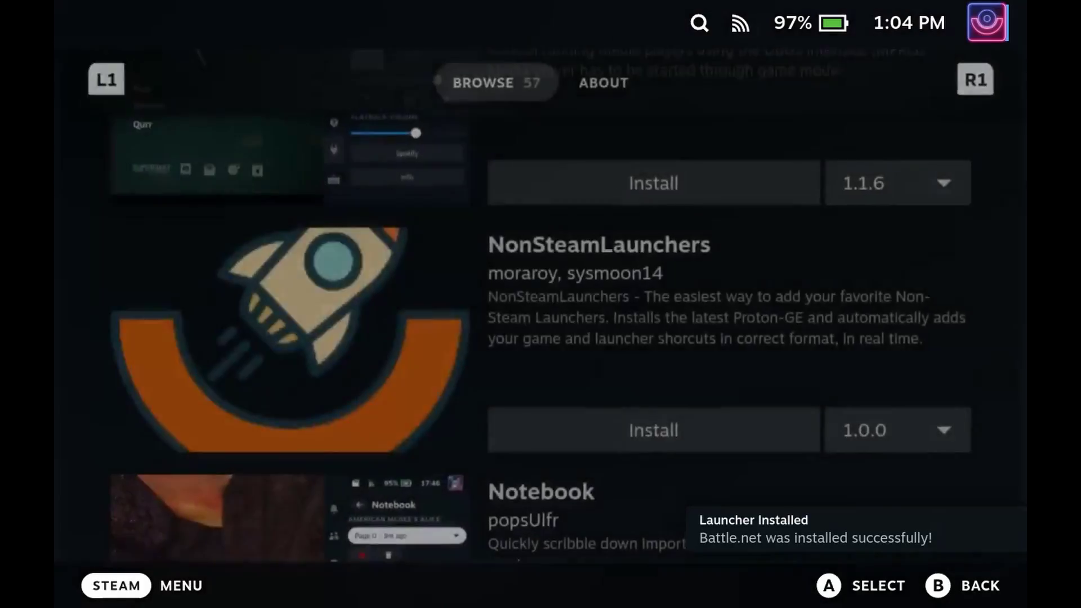
pyautogui.press('pagedown')
pyautogui.press('pagedown')
pyautogui.press('pagedown')
pyautogui.press('pagedown')
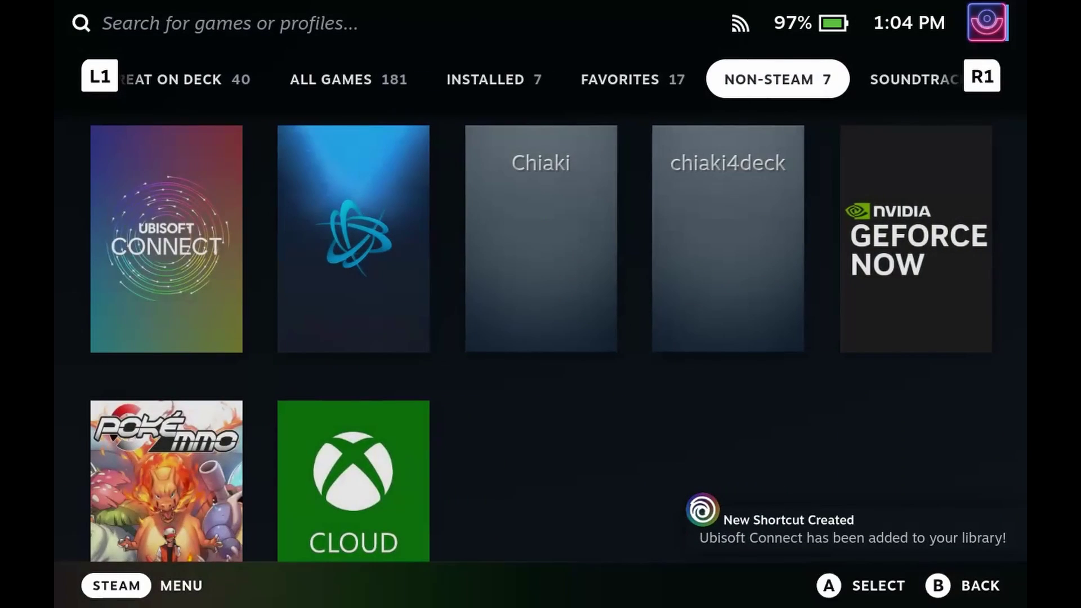
# Open Ubisoft Connect from the Non-Steam collection and launch it
pyautogui.press('Down')
pyautogui.press('Left')
pyautogui.press('Left')
pyautogui.press('Left')
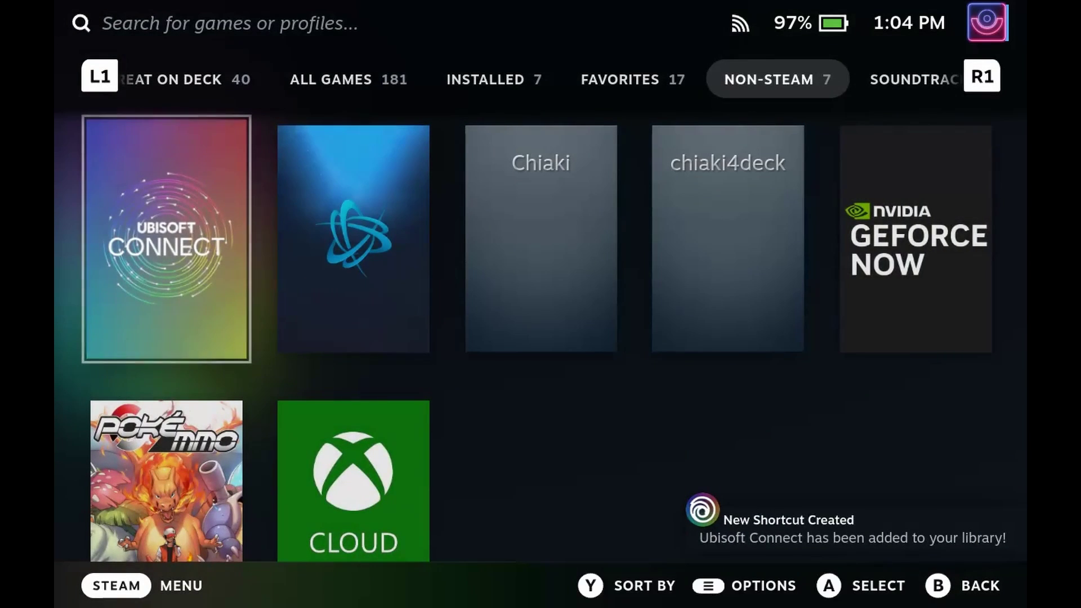
pyautogui.press('Return')
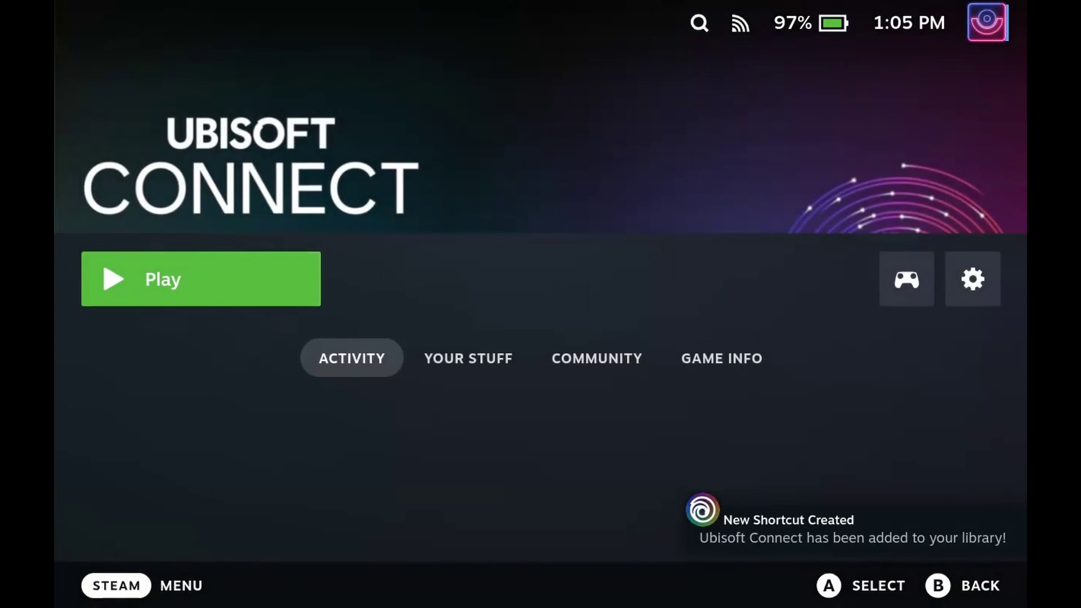
pyautogui.press('Return')
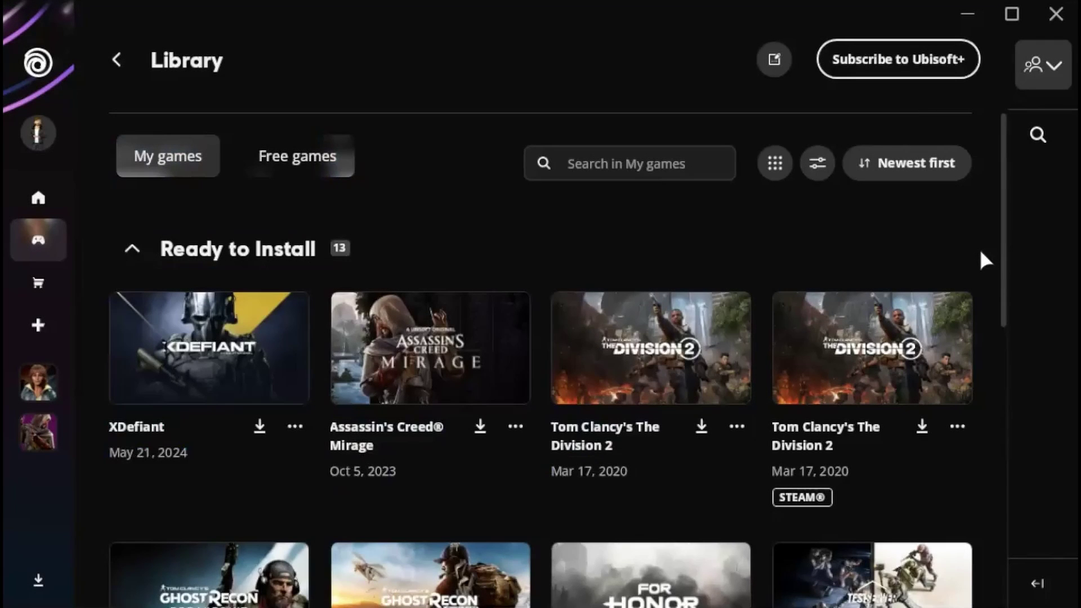
# Look through the ready-to-install games in the Ubisoft Connect library
pyautogui.press('Down')
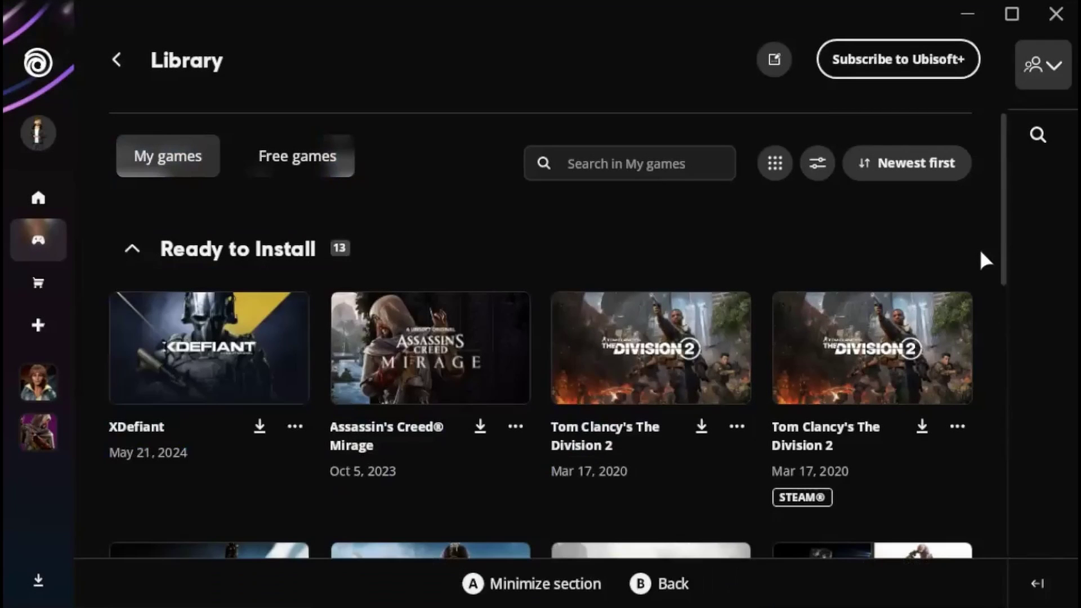
pyautogui.press('Down')
pyautogui.press('Down')
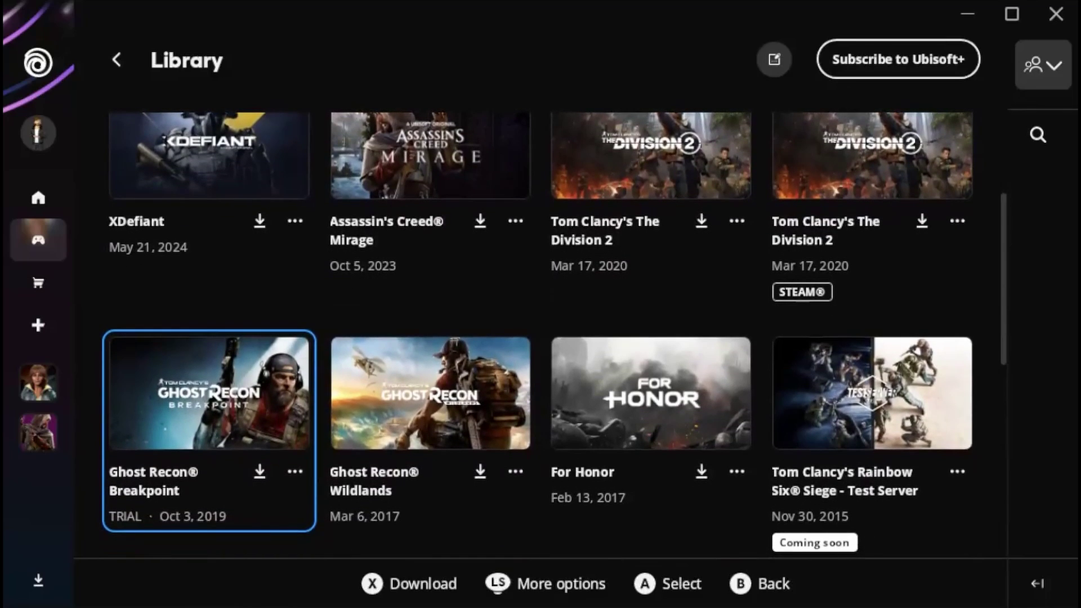
pyautogui.press('Up')
pyautogui.press('Up')
pyautogui.press('Up')
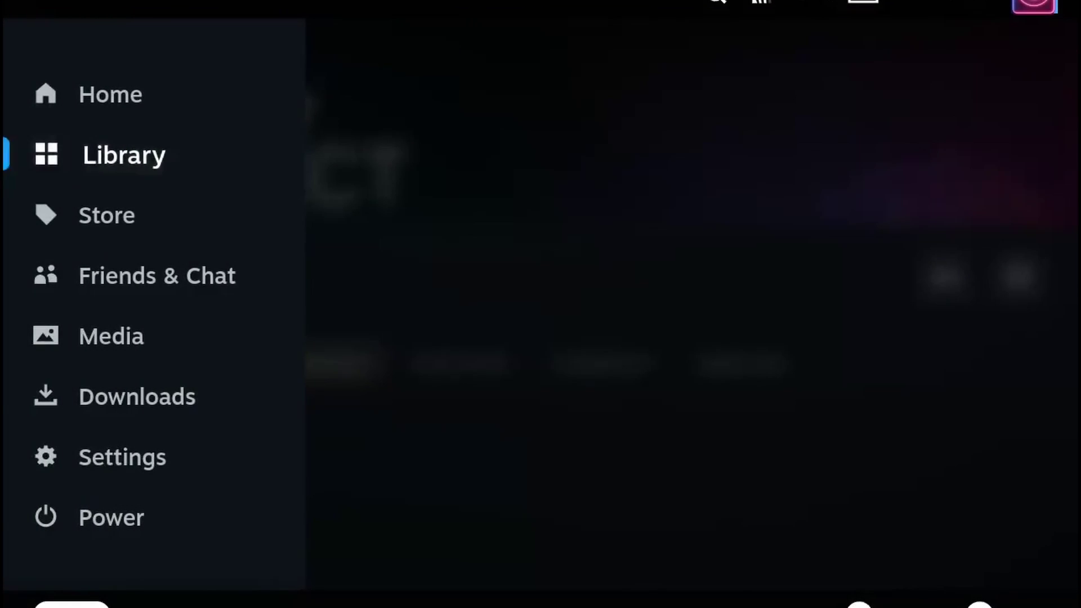
# Return to the Steam library's Non-Steam collection and launch Battle.net
pyautogui.press('Return')
pyautogui.press('Down')
pyautogui.press('Left')
pyautogui.press('Left')
pyautogui.press('Return')
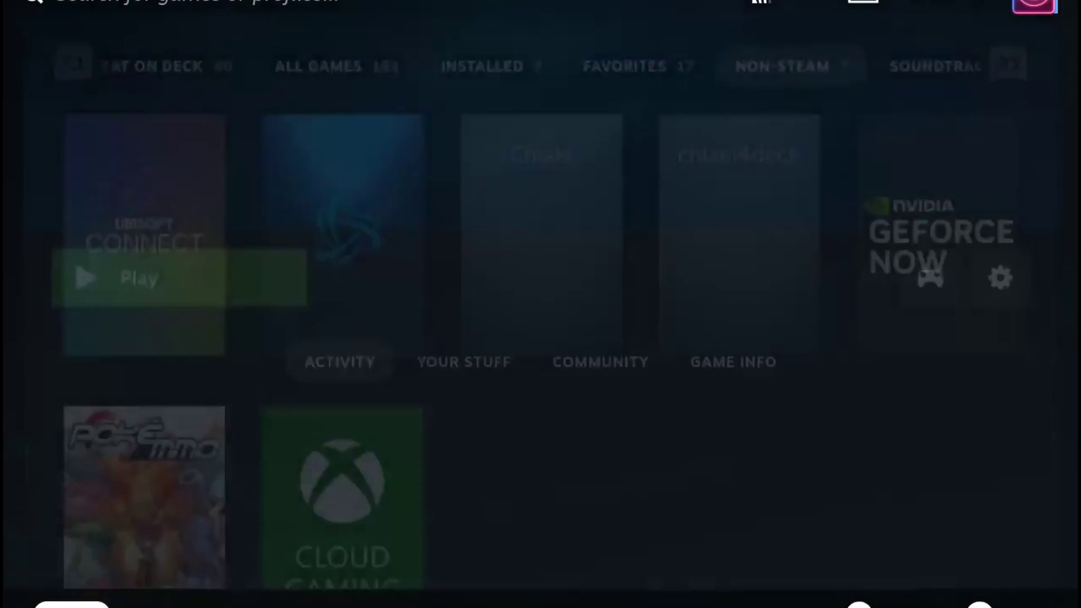
pyautogui.press('Return')
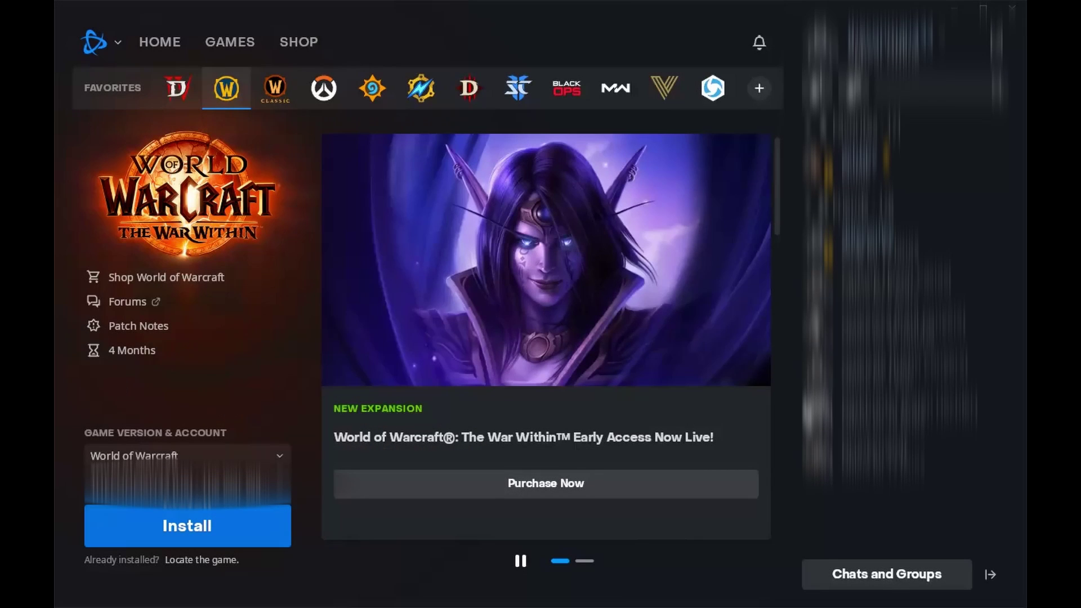
# Install World of Warcraft through Battle.net, and launch it past the photosensitivity warning
pyautogui.click(187, 526)
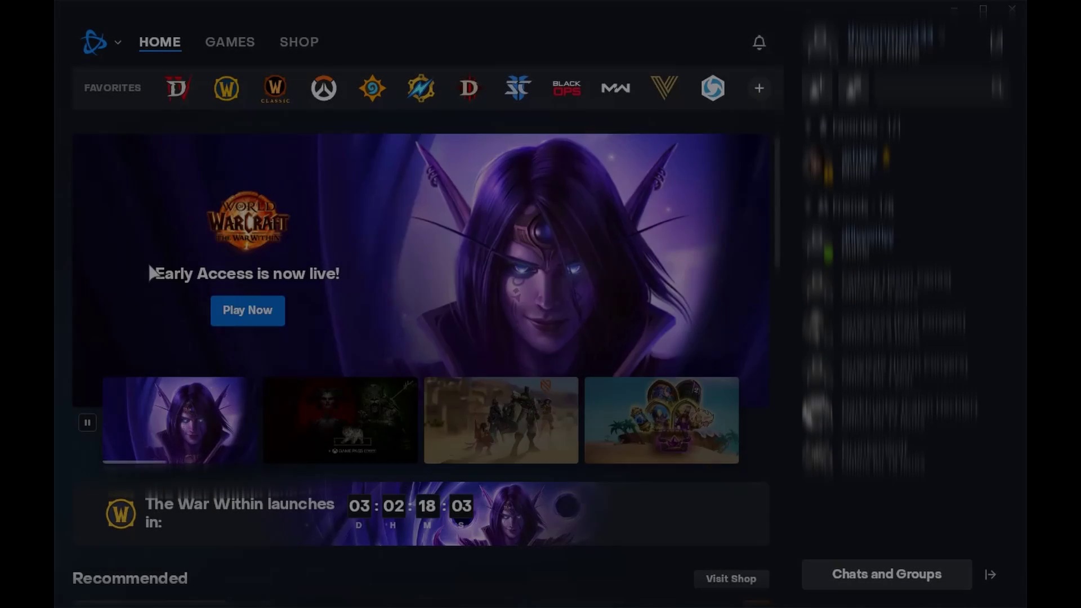
pyautogui.click(216, 101)
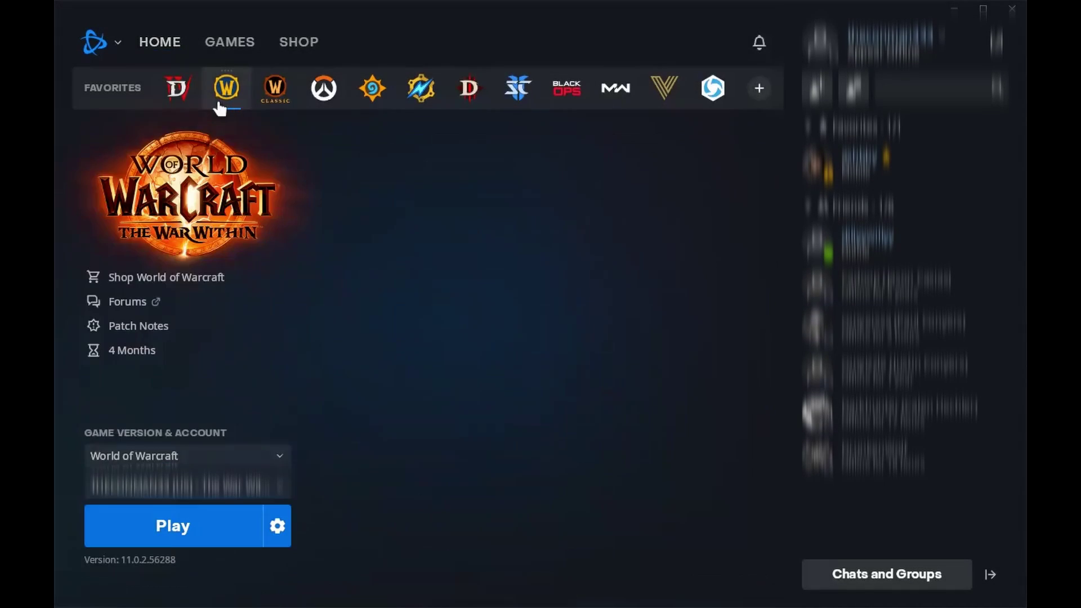
pyautogui.click(153, 525)
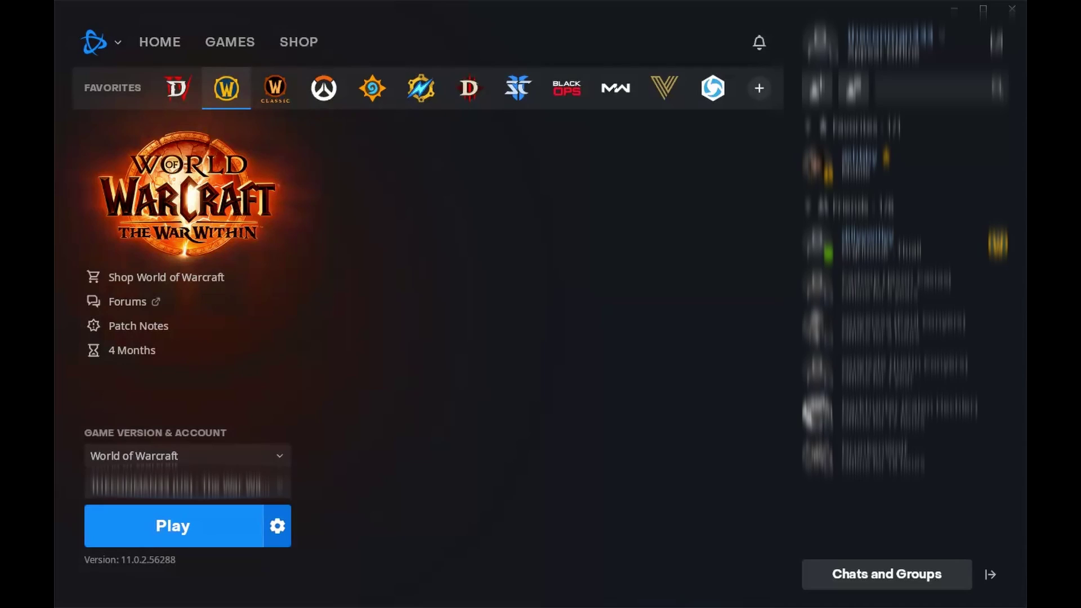
pyautogui.click(169, 529)
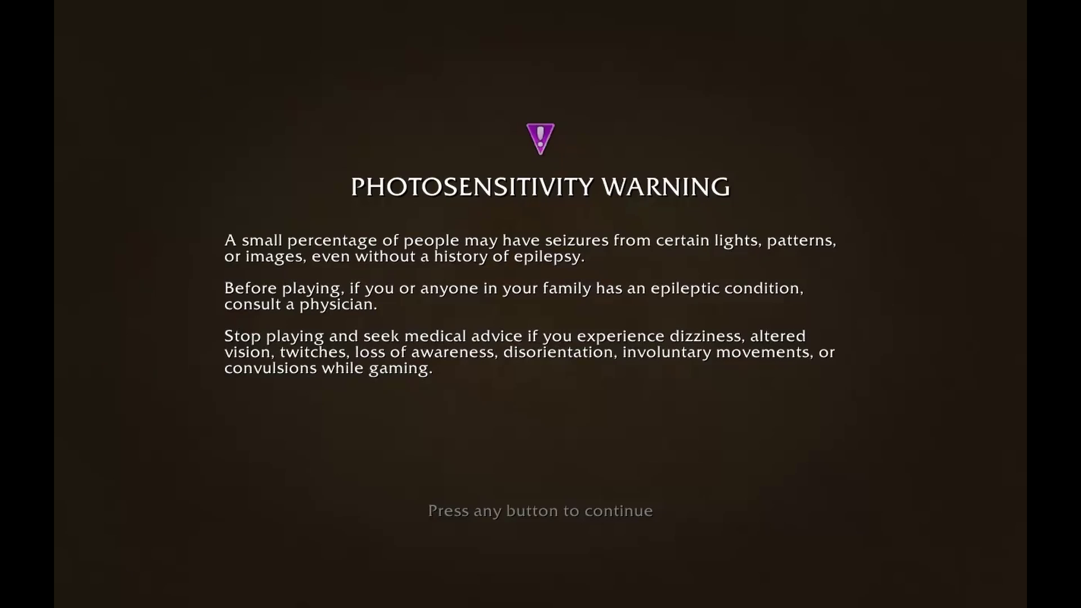
pyautogui.click(501, 554)
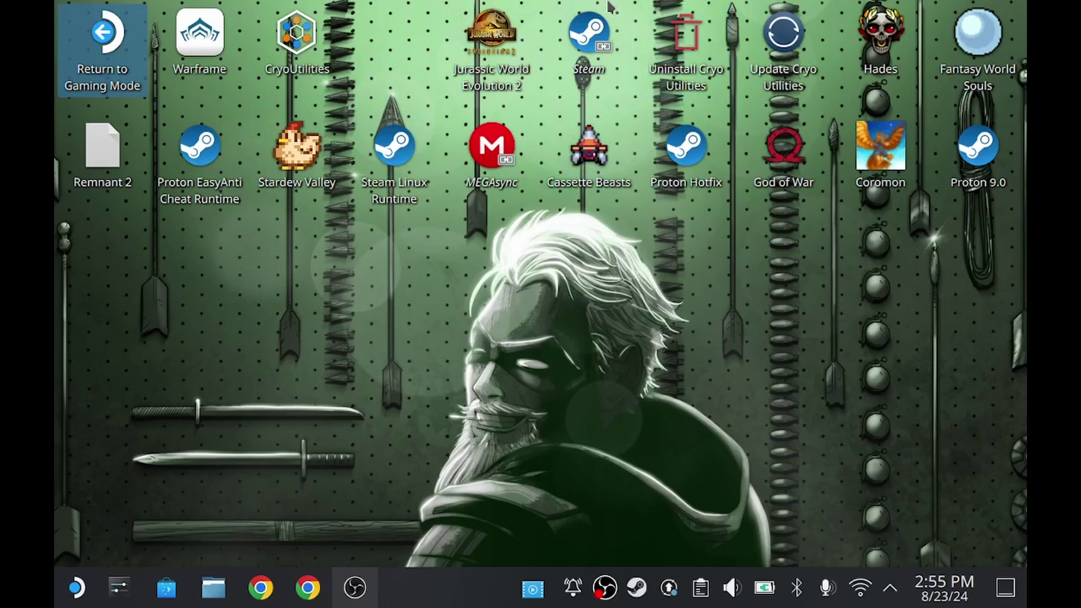
# Start Steam from the desktop and open the properties of the Battle.net library entry
pyautogui.doubleClick(589, 37)
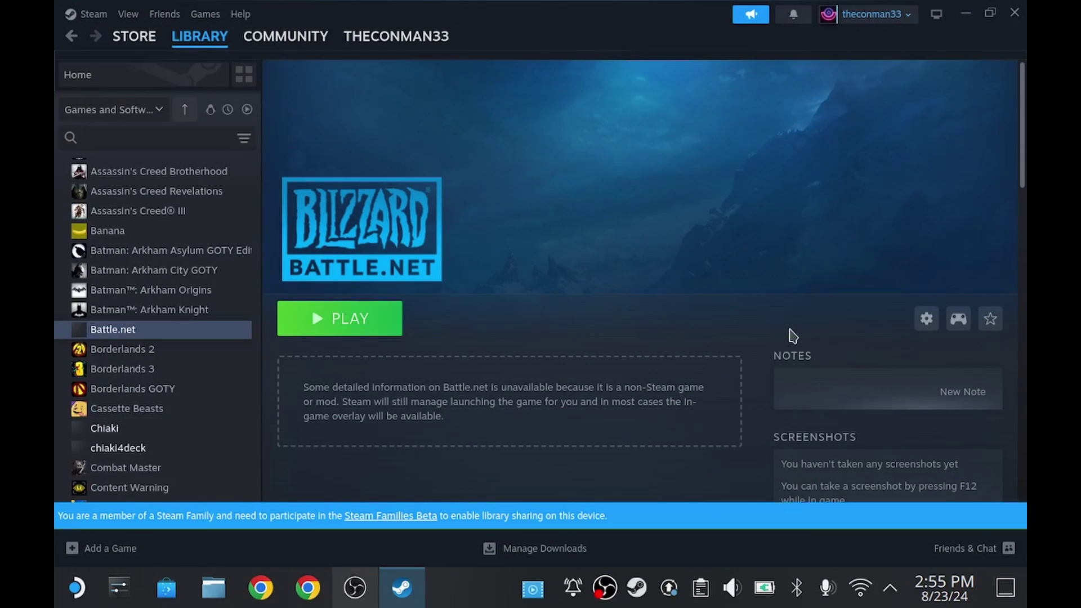
pyautogui.click(926, 329)
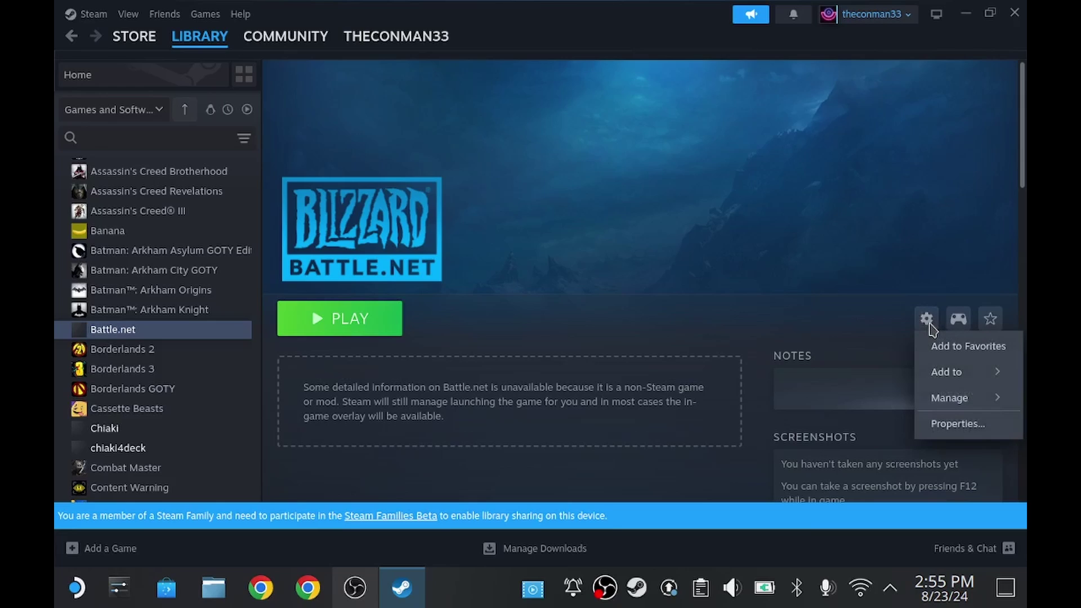
pyautogui.moveTo(948, 405)
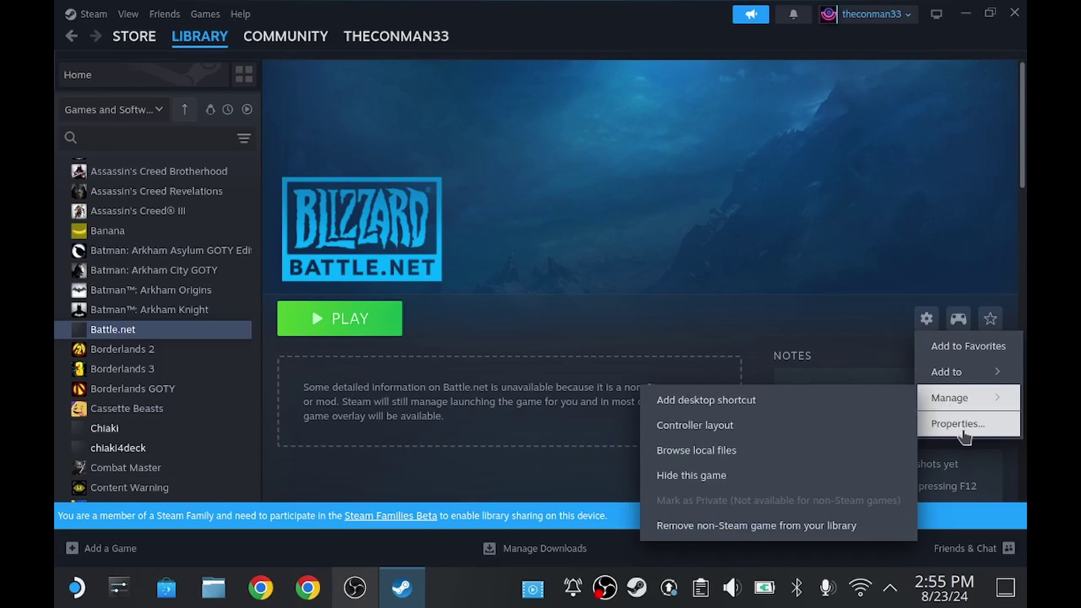
pyautogui.click(957, 425)
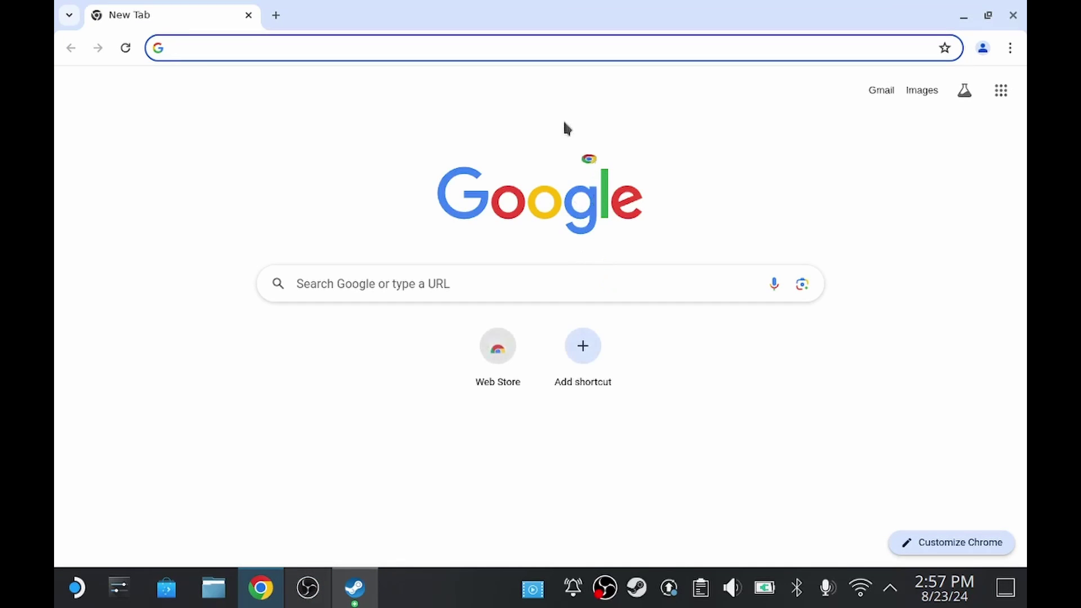
# Search Google for curseforge and open the CurseForge website from the results
pyautogui.click(526, 271)
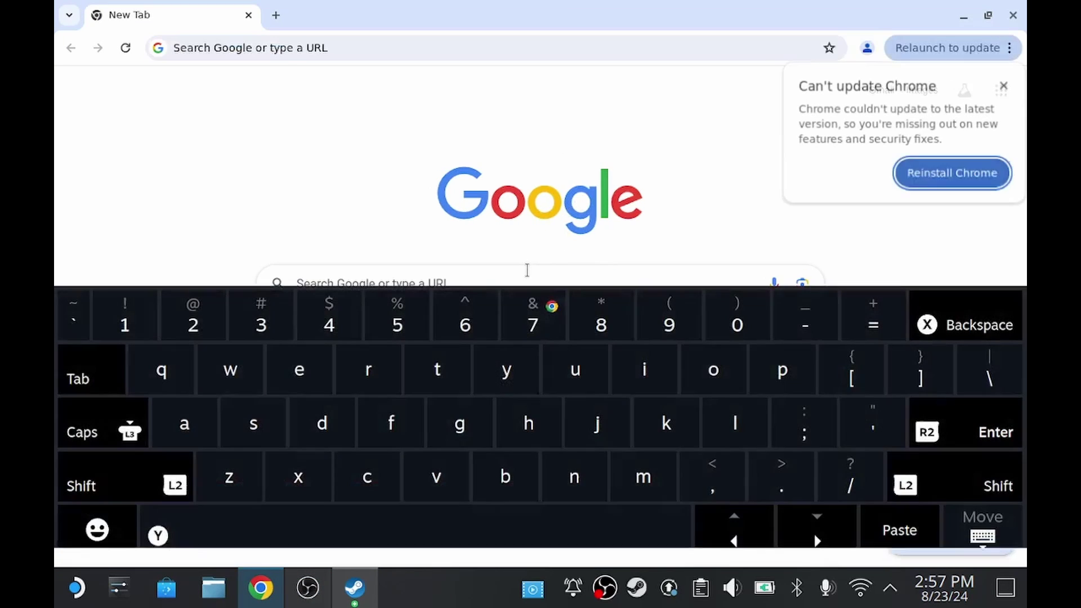
pyautogui.write('cu')
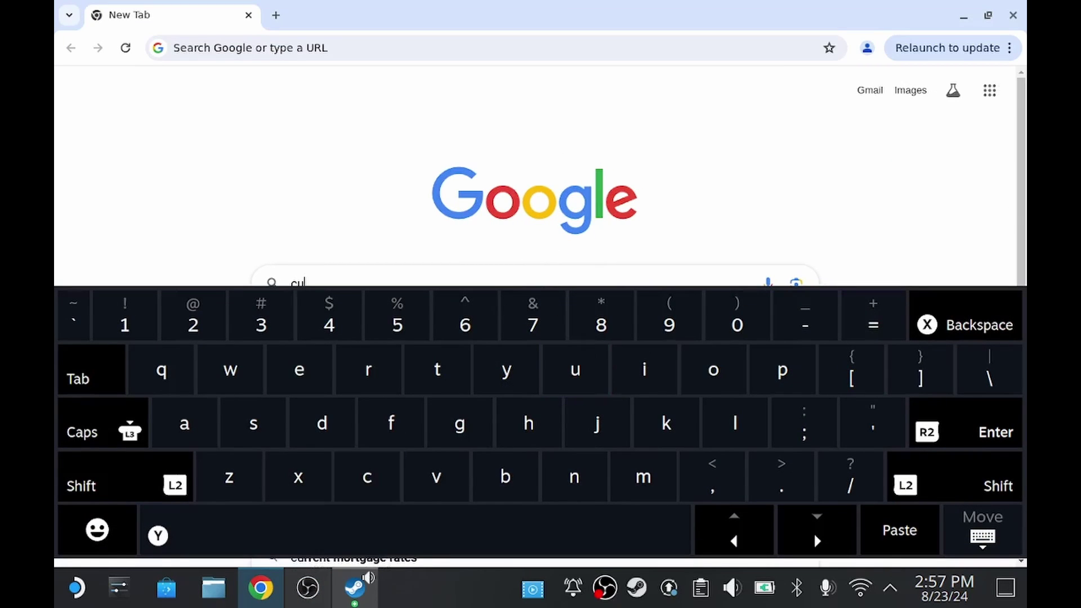
pyautogui.write('rseforge')
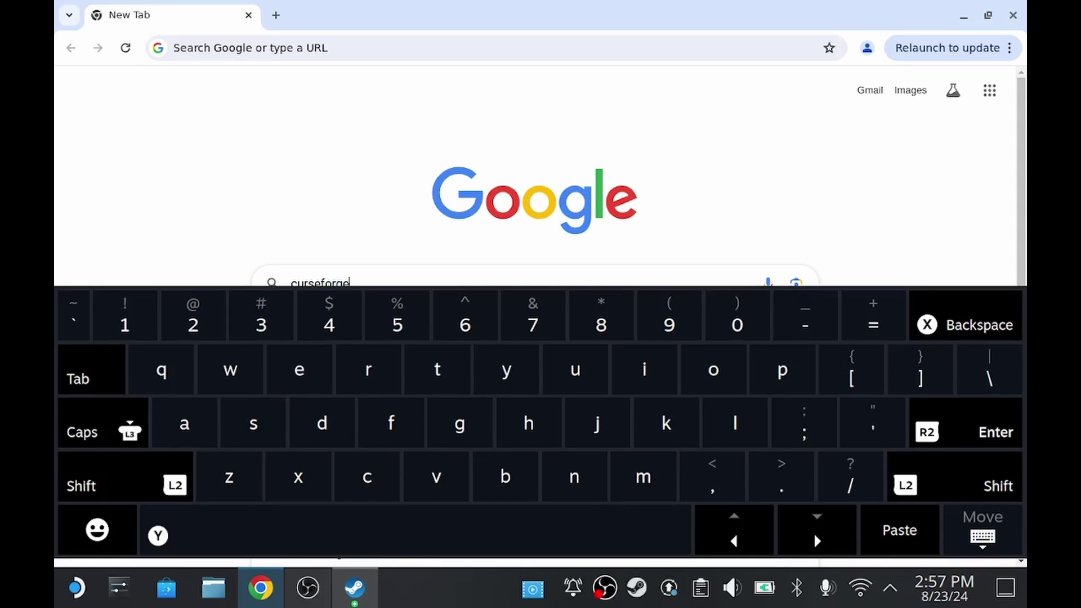
pyautogui.press('Return')
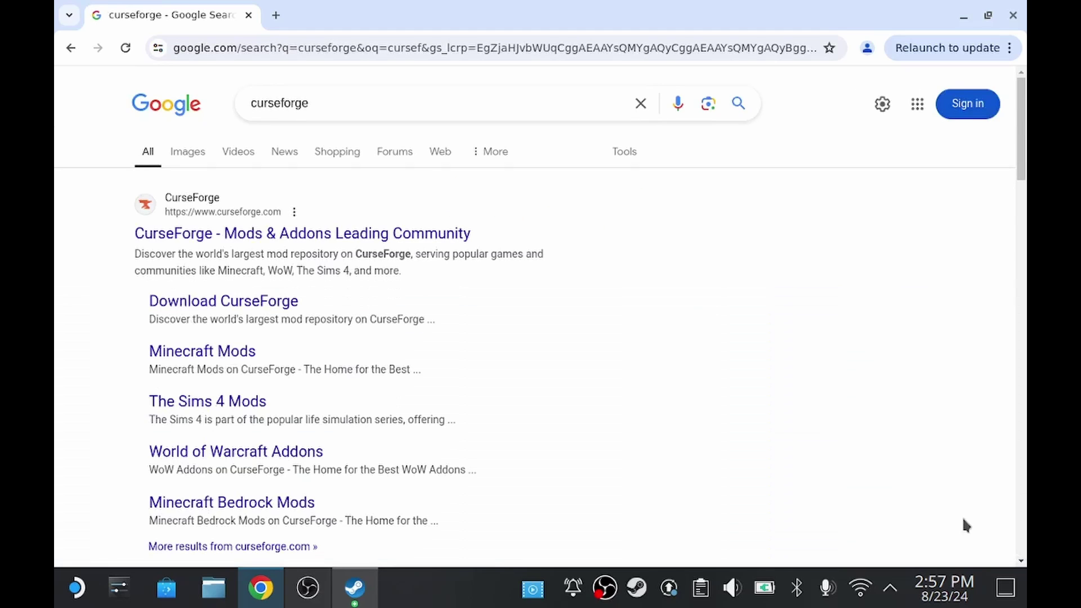
pyautogui.click(438, 236)
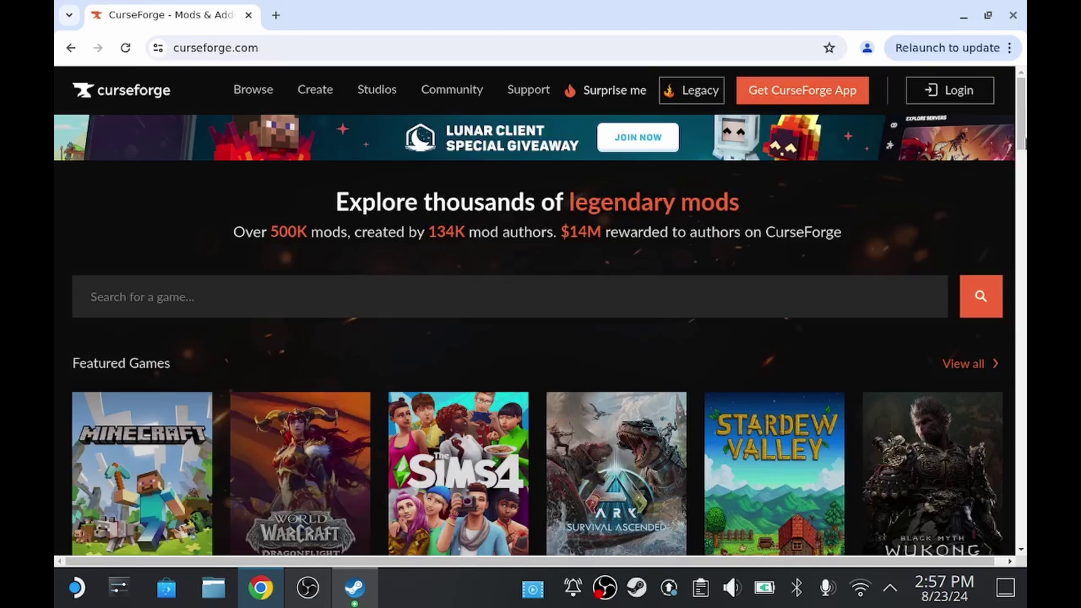
# Open the World of Warcraft addons section on CurseForge and search it for consoleport
pyautogui.scroll(-5, 960, 198)
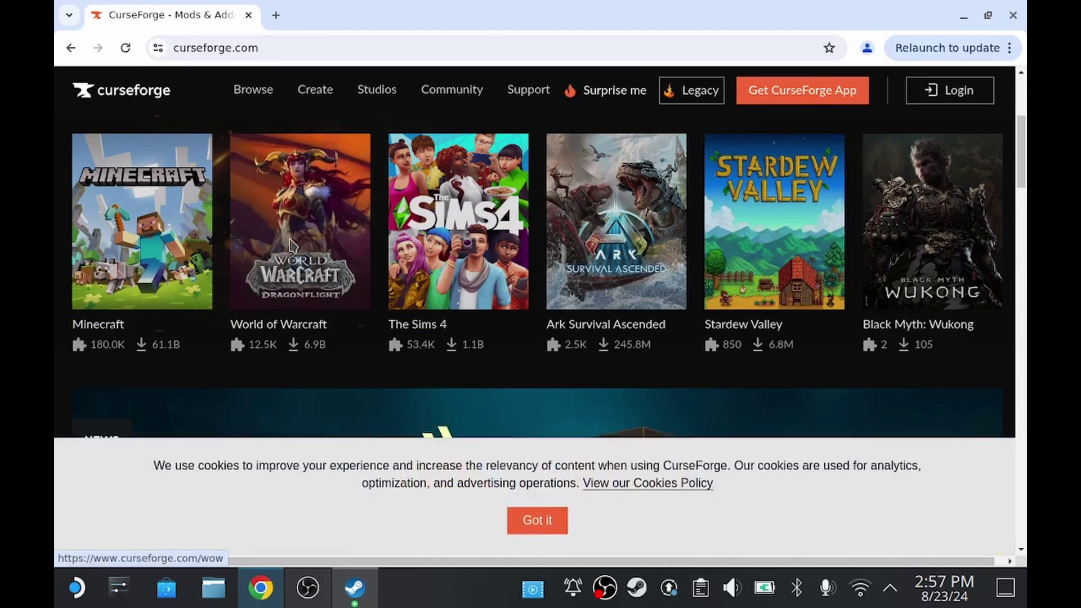
pyautogui.click(289, 246)
pyautogui.scroll(-2, 670, 338)
pyautogui.click(672, 336)
pyautogui.press('super+x')
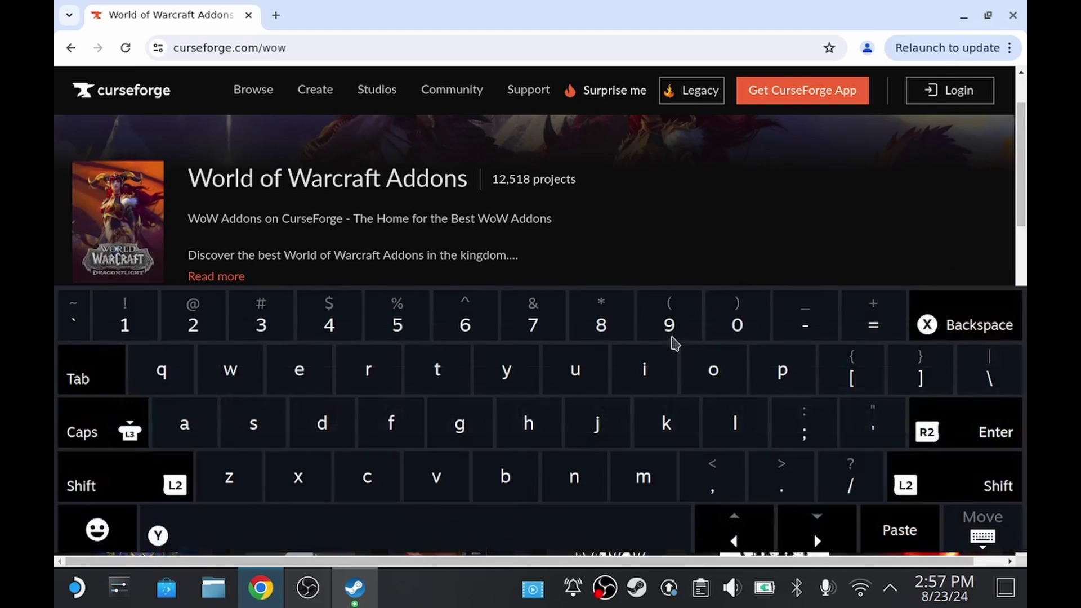
pyautogui.click(373, 482)
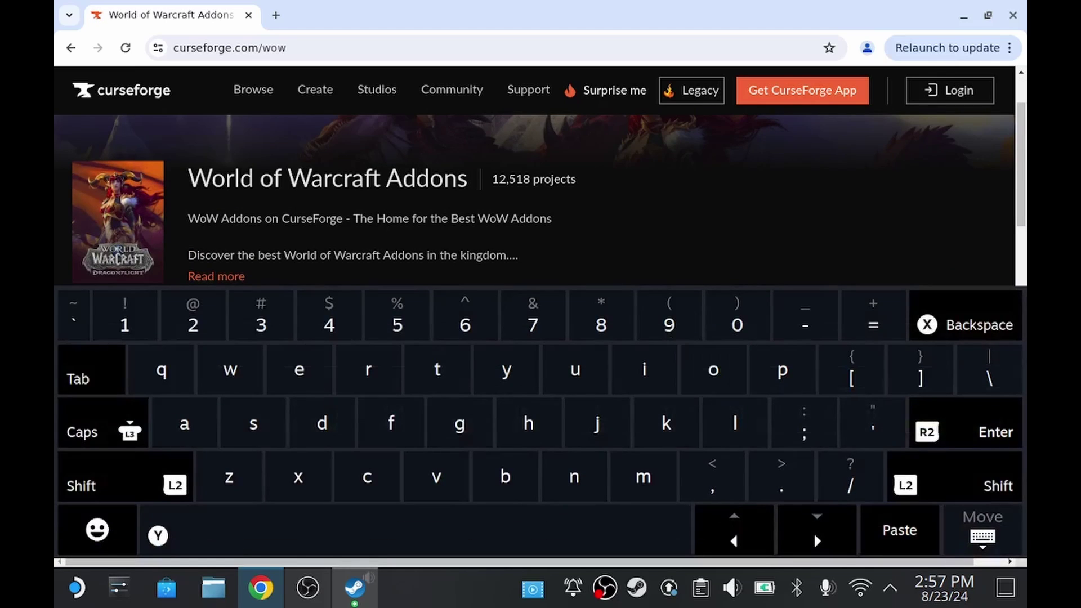
pyautogui.write('s')
pyautogui.write('lep')
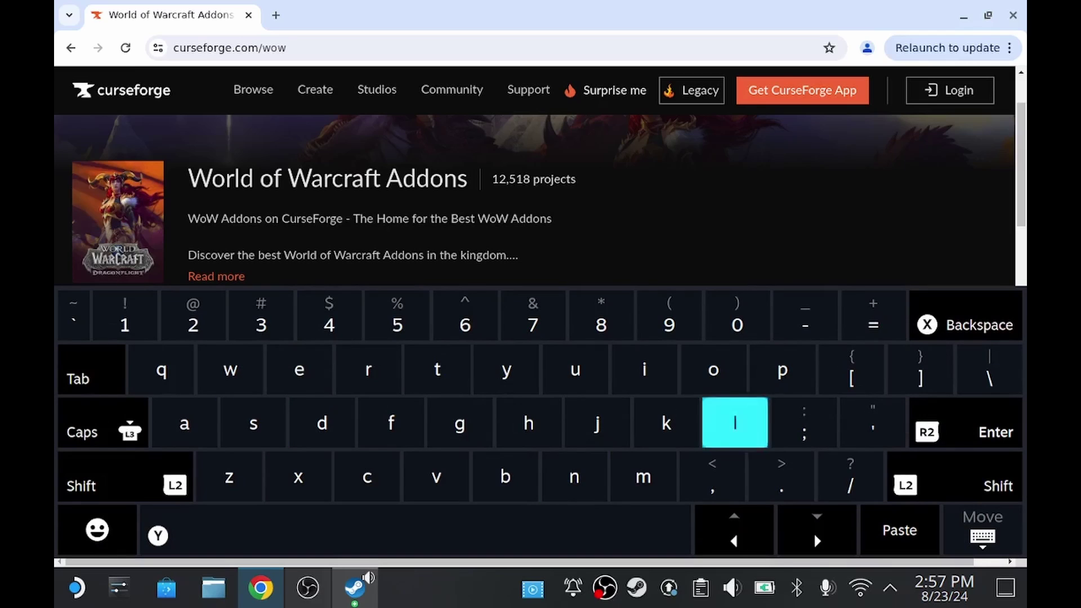
pyautogui.write('or')
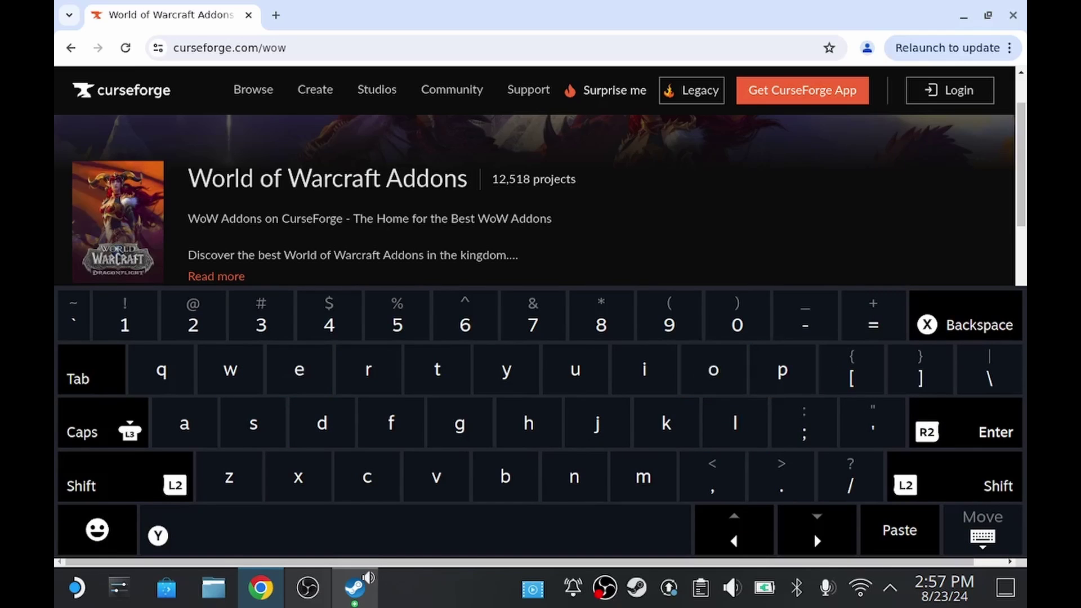
pyautogui.write('t')
pyautogui.press('Return')
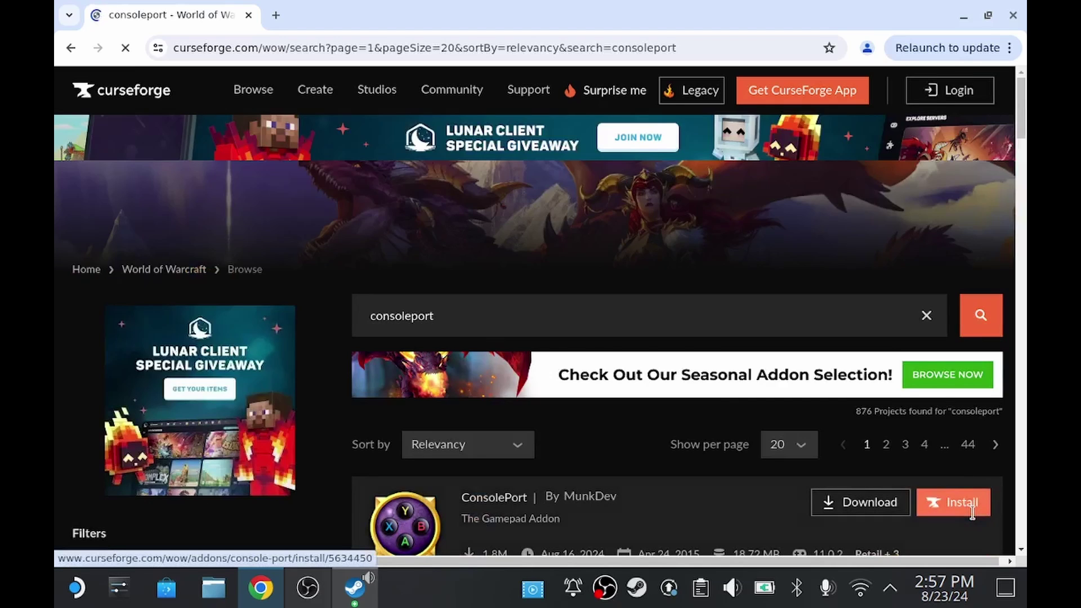
# Download the ConsolePort addon by MunkDev from the search results
pyautogui.scroll(-4, 1010, 137)
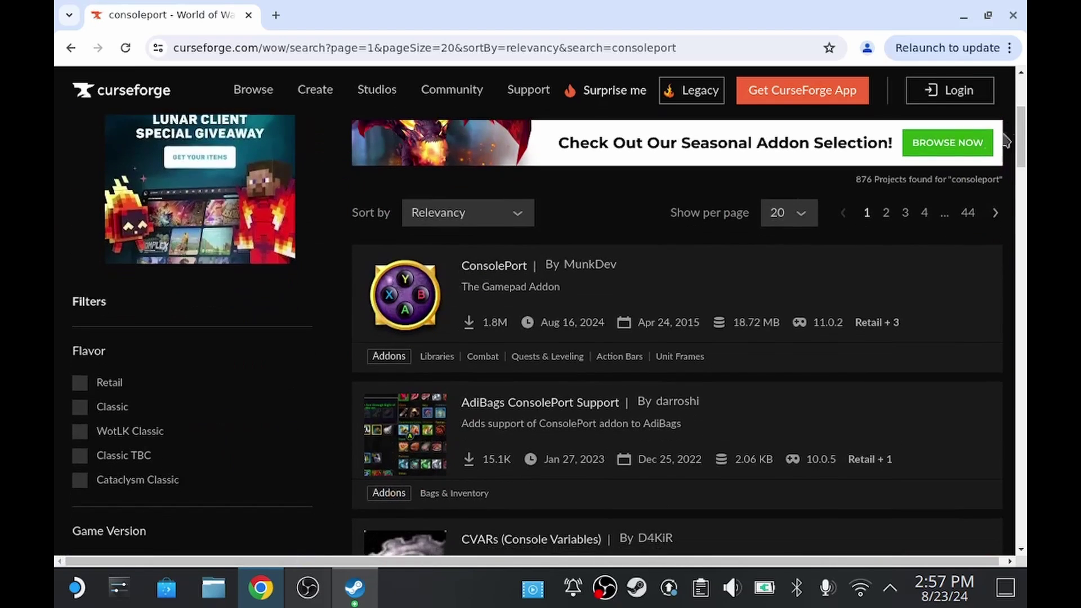
pyautogui.moveTo(819, 284)
pyautogui.click(859, 274)
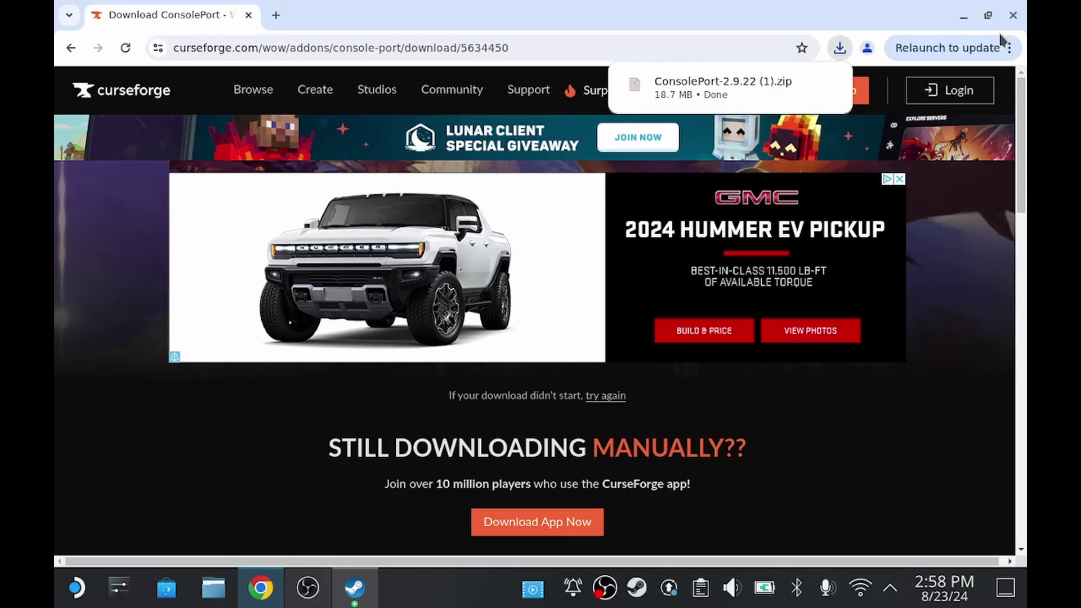
# Switch to the Dolphin file manager and start extracting ConsolePort-2.9.22.zip from Downloads to a chosen destination
pyautogui.click(964, 17)
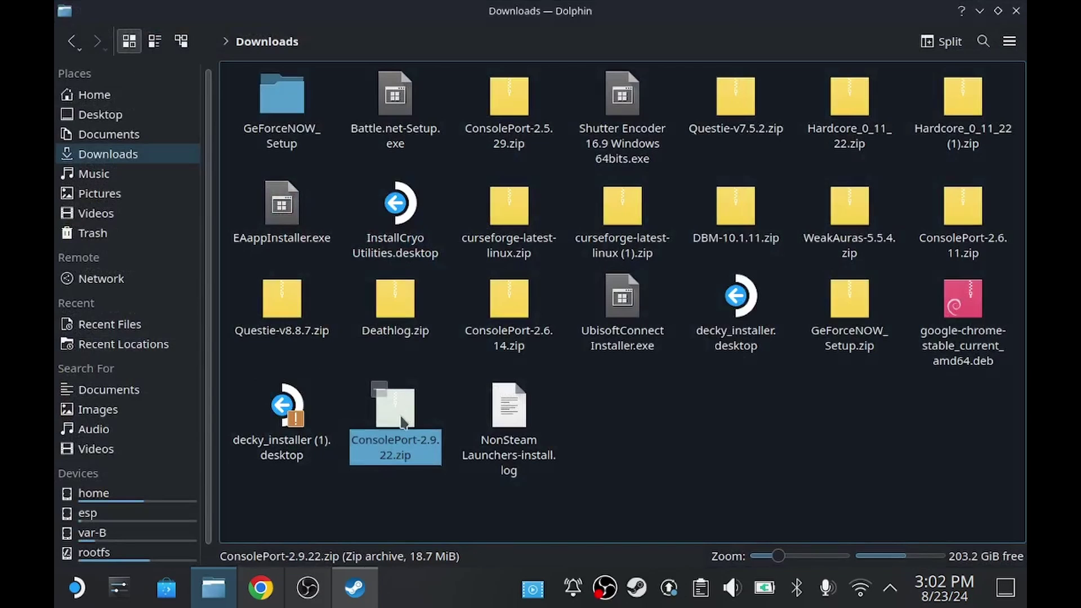
pyautogui.rightClick(401, 420)
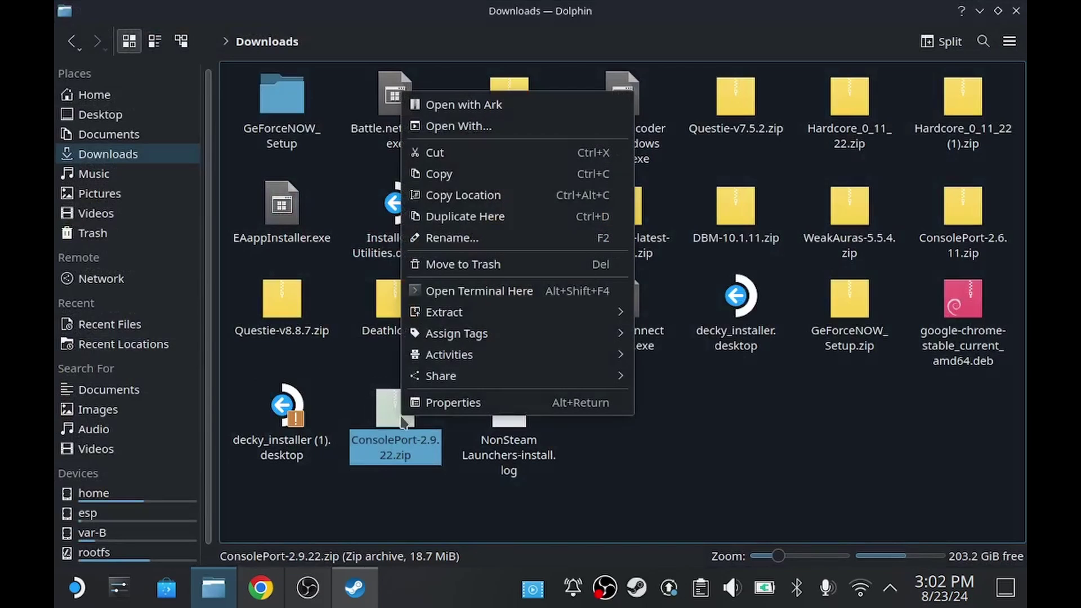
pyautogui.moveTo(535, 313)
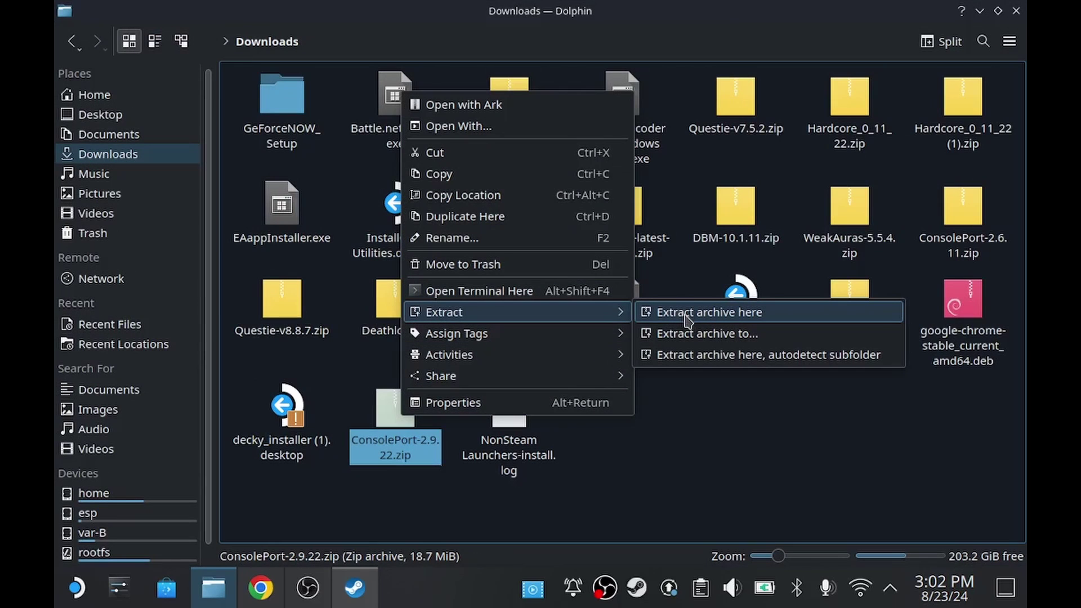
pyautogui.click(696, 338)
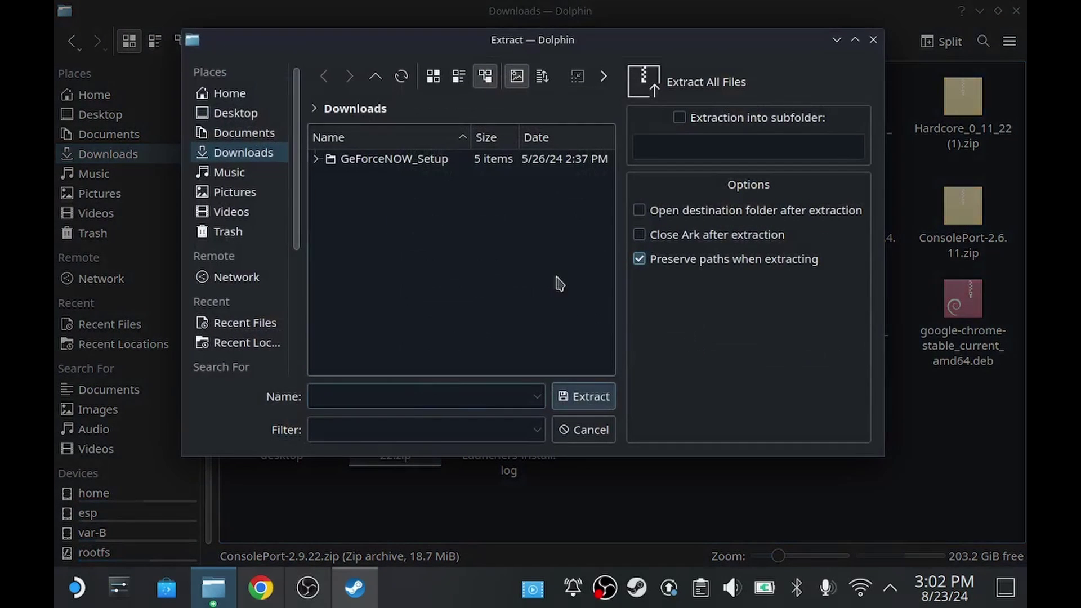
# Open the properties of the Battle.net library entry in Steam, and return to the Extract window
pyautogui.click(356, 588)
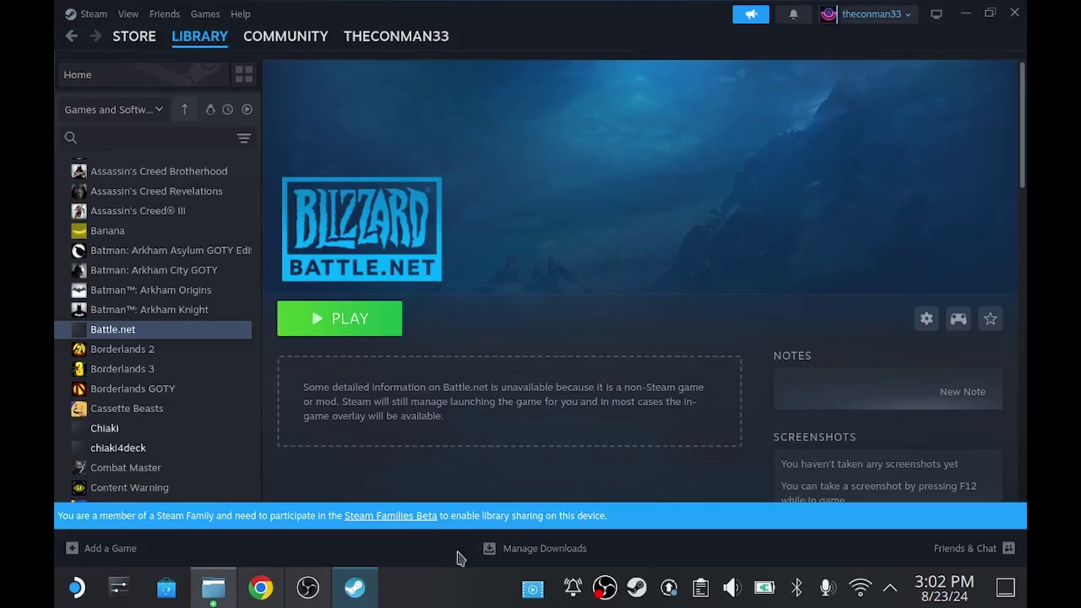
pyautogui.click(927, 319)
pyautogui.click(954, 425)
pyautogui.click(214, 588)
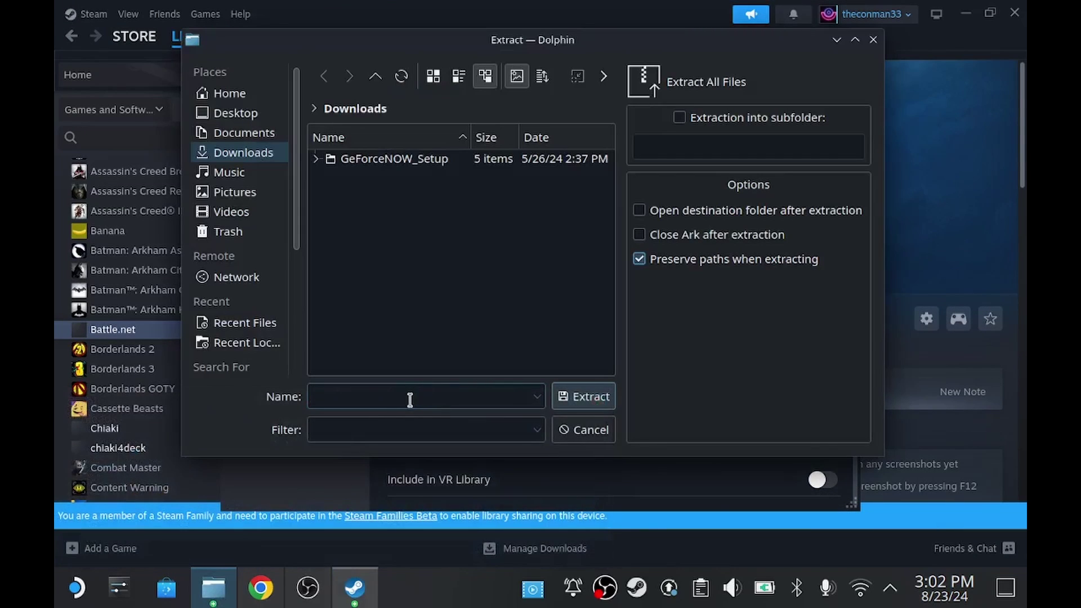
# Browse to the deck folder on the home device for the extraction and turn on Show Hidden Files
pyautogui.moveTo(296, 234); pyautogui.dragTo(294, 325)
pyautogui.click(245, 329)
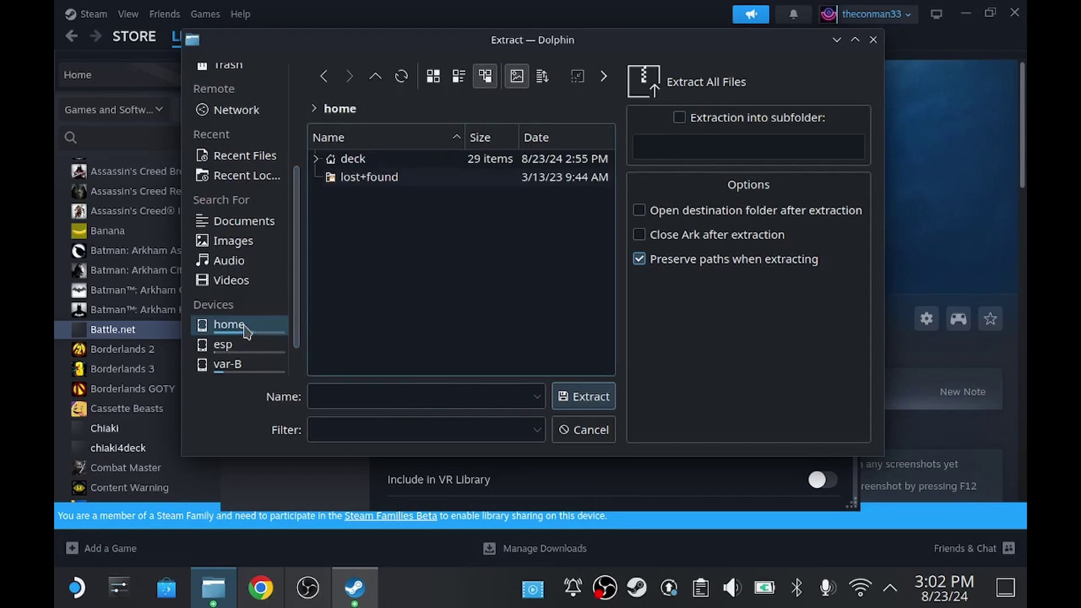
pyautogui.click(350, 160)
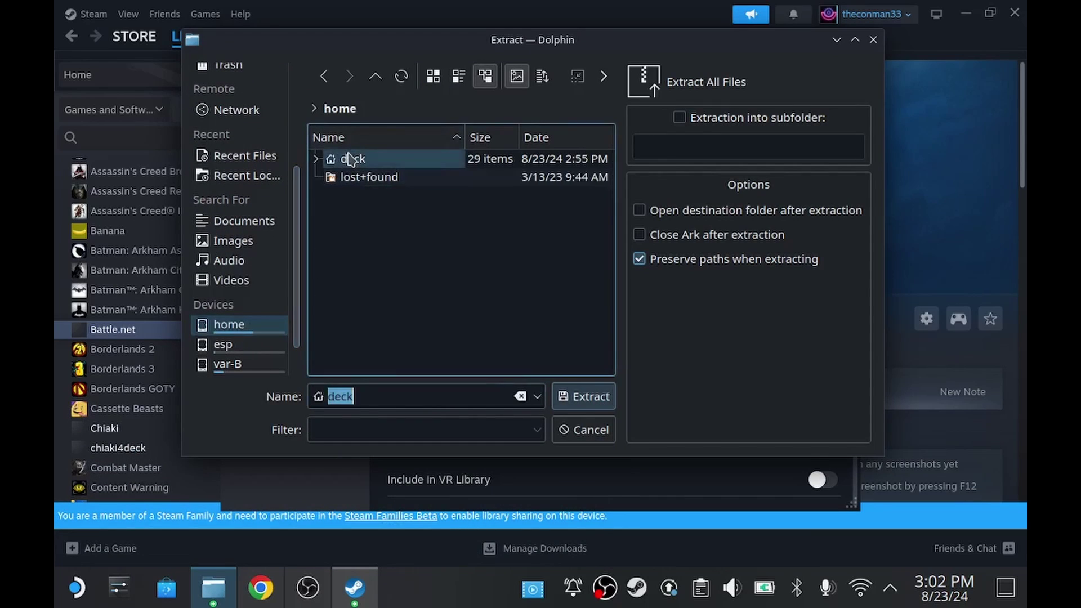
pyautogui.doubleClick(350, 160)
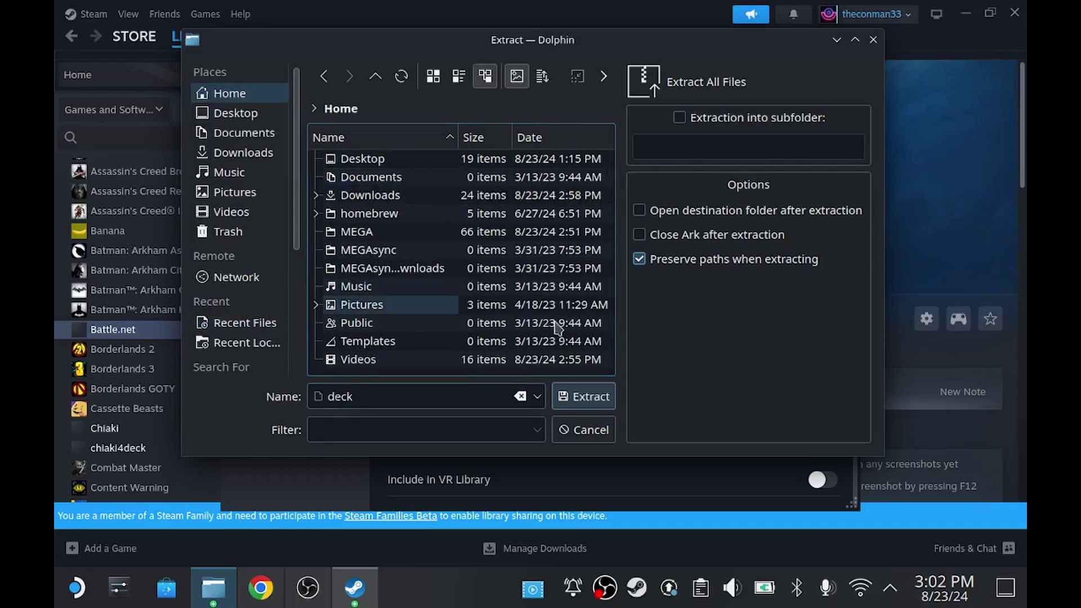
pyautogui.click(603, 83)
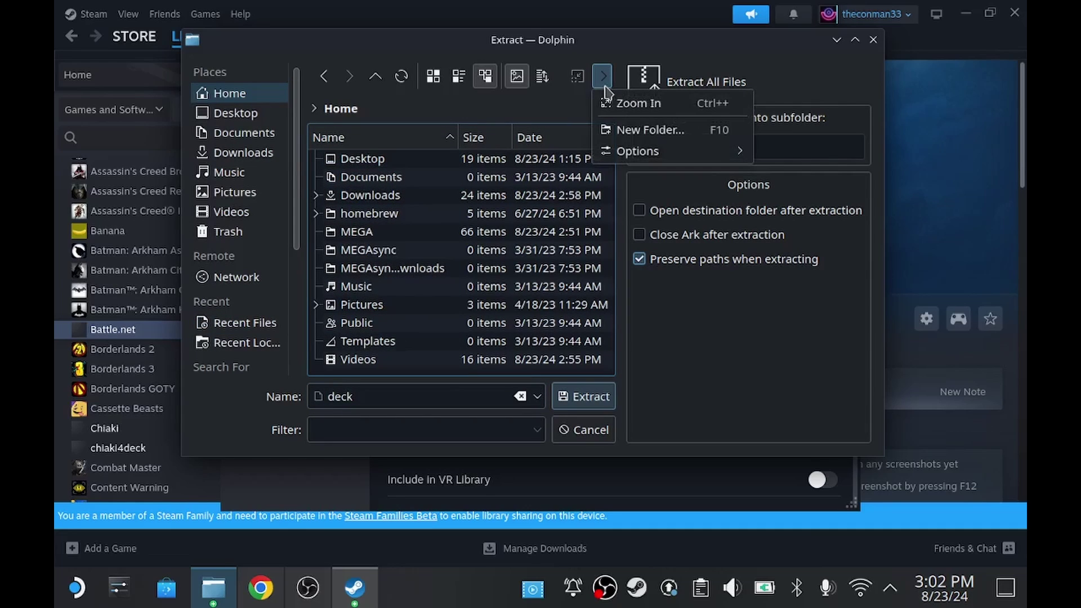
pyautogui.moveTo(658, 161)
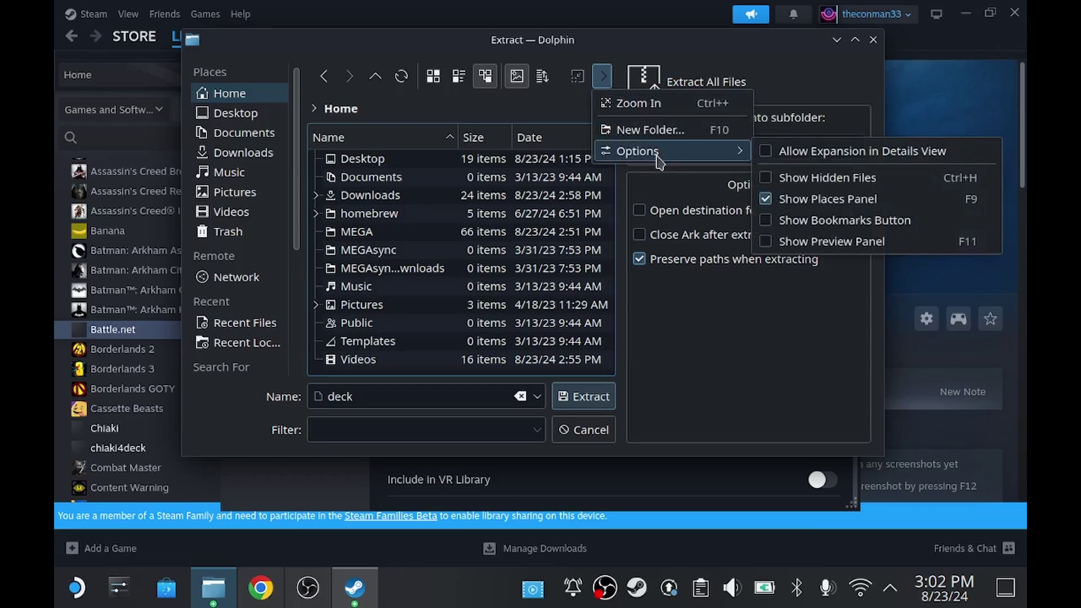
pyautogui.click(774, 179)
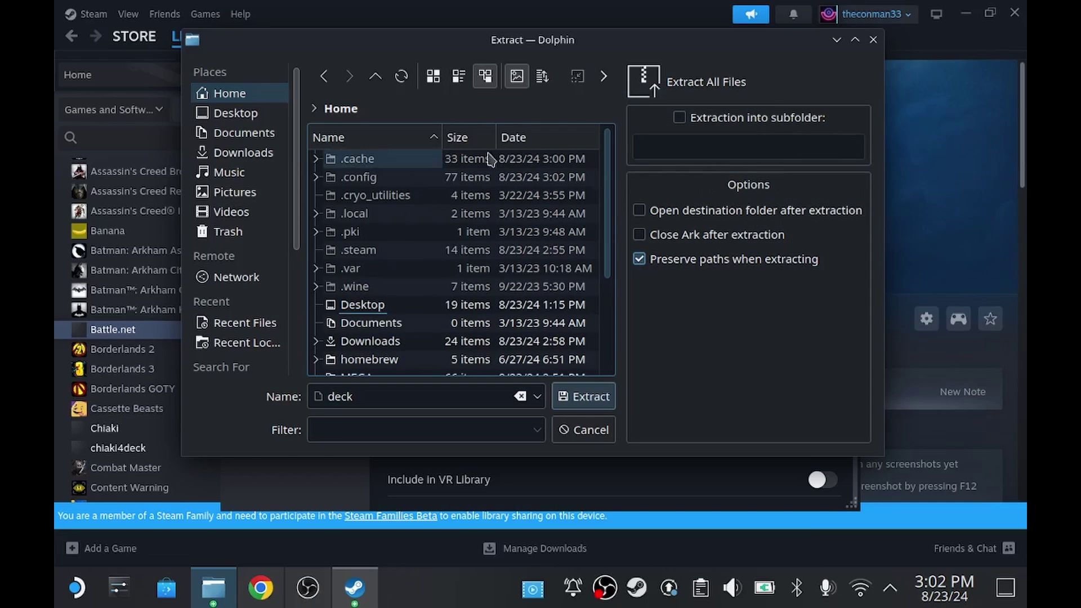
# Go into .local, share, Steam and its nested Steam folder, and open steamapps as the extraction location
pyautogui.click(414, 213)
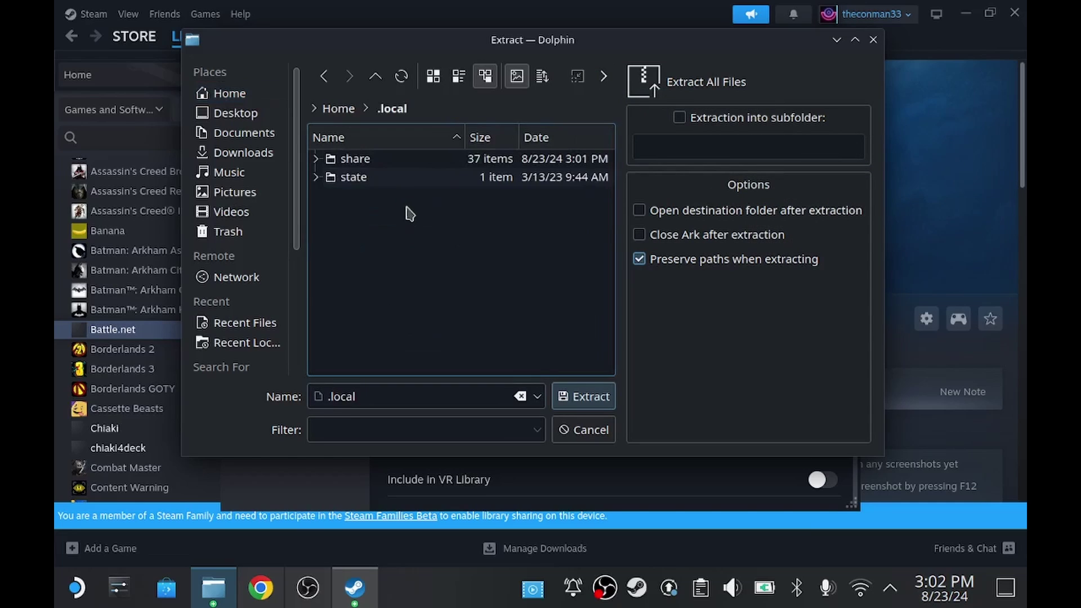
pyautogui.click(368, 159)
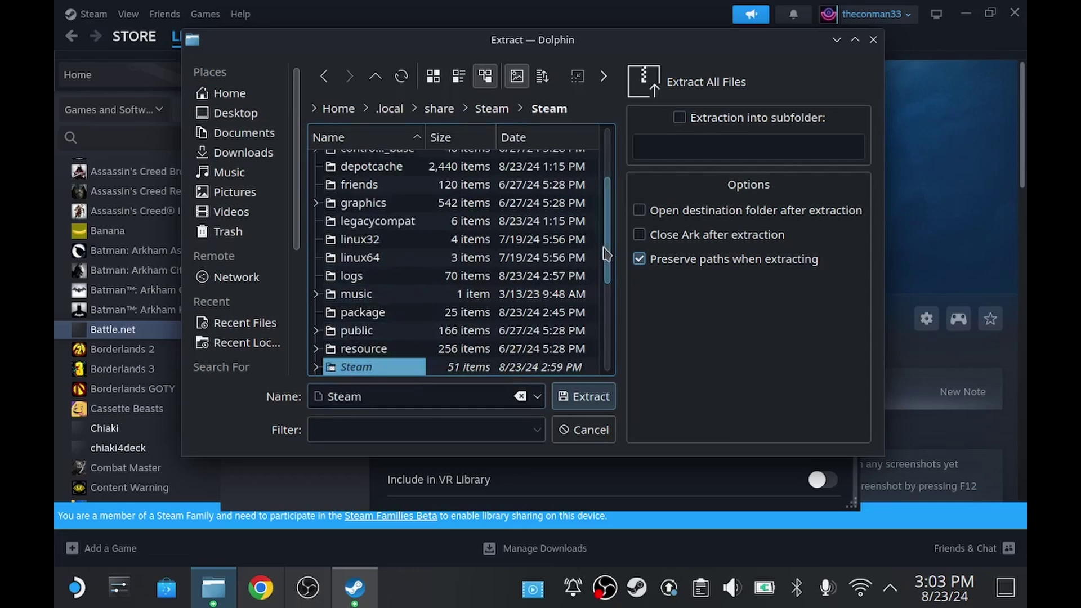
pyautogui.scroll(-1, 607, 307)
pyautogui.scroll(-1, 608, 307)
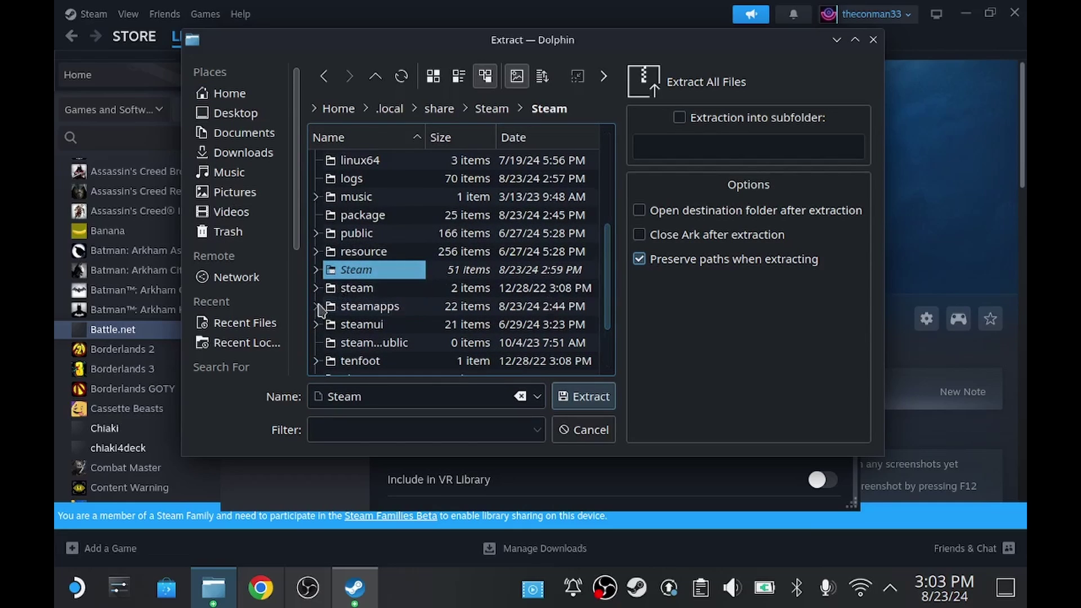
pyautogui.click(352, 324)
pyautogui.doubleClick(353, 306)
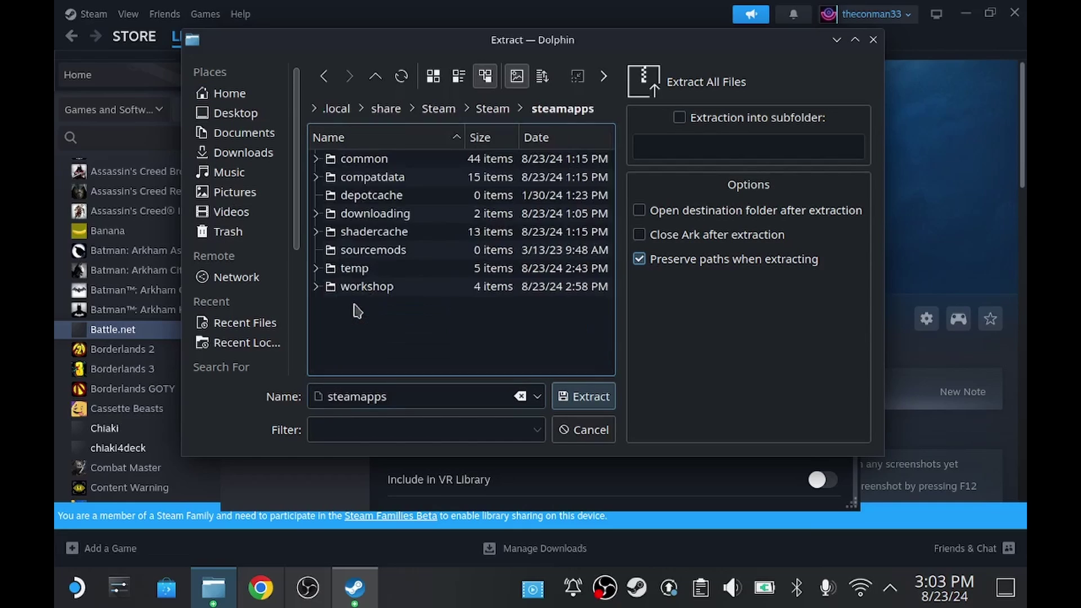
# Open compatdata inside steamapps and enter the Battle.netLauncher folder
pyautogui.press('Down')
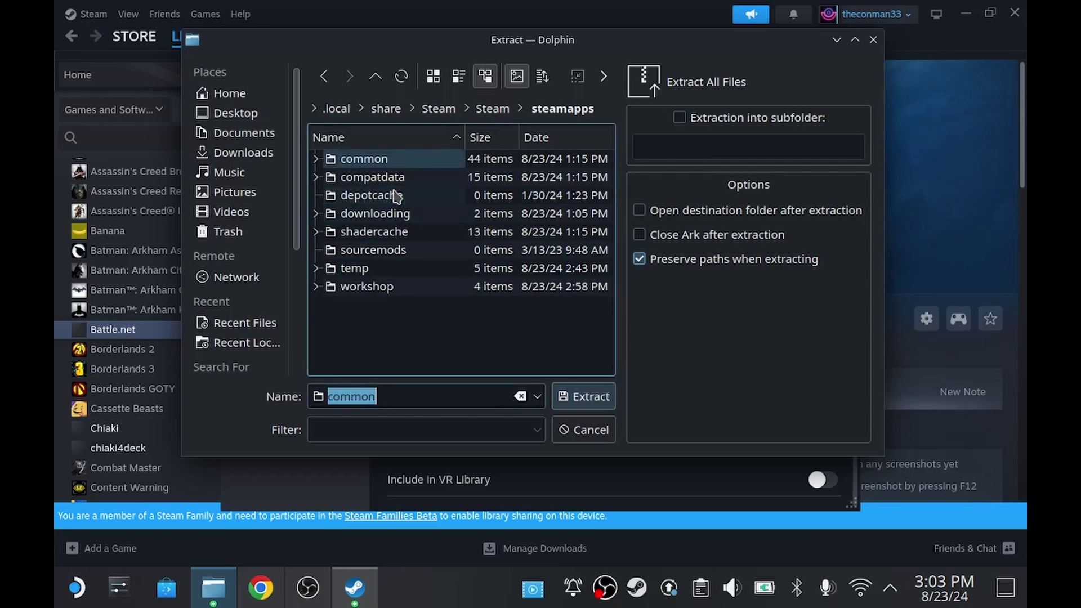
pyautogui.doubleClick(377, 181)
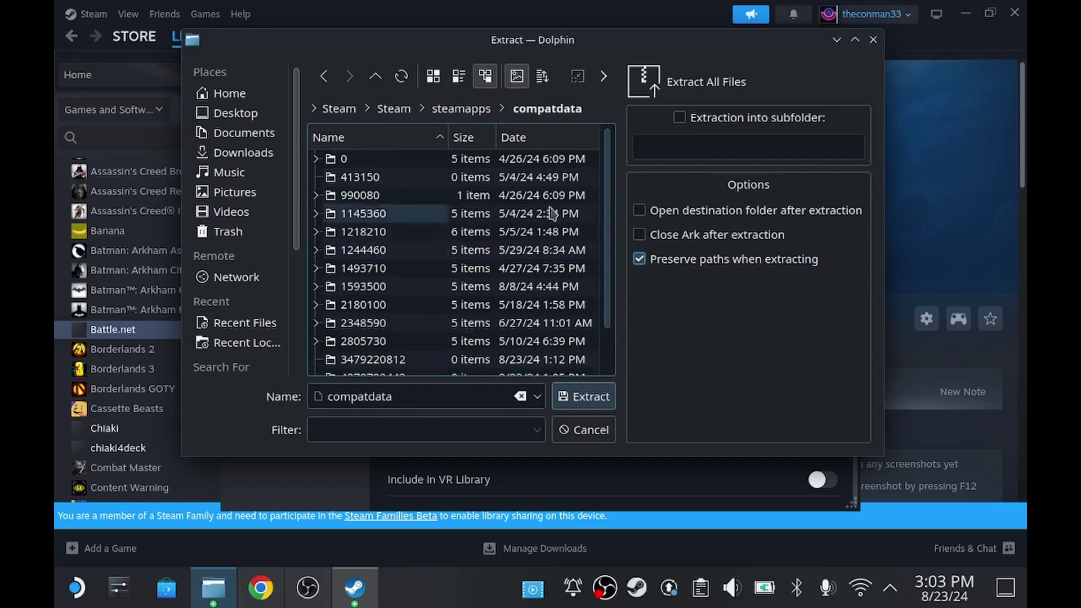
pyautogui.scroll(-1, 606, 179)
pyautogui.click(416, 353)
pyautogui.doubleClick(417, 354)
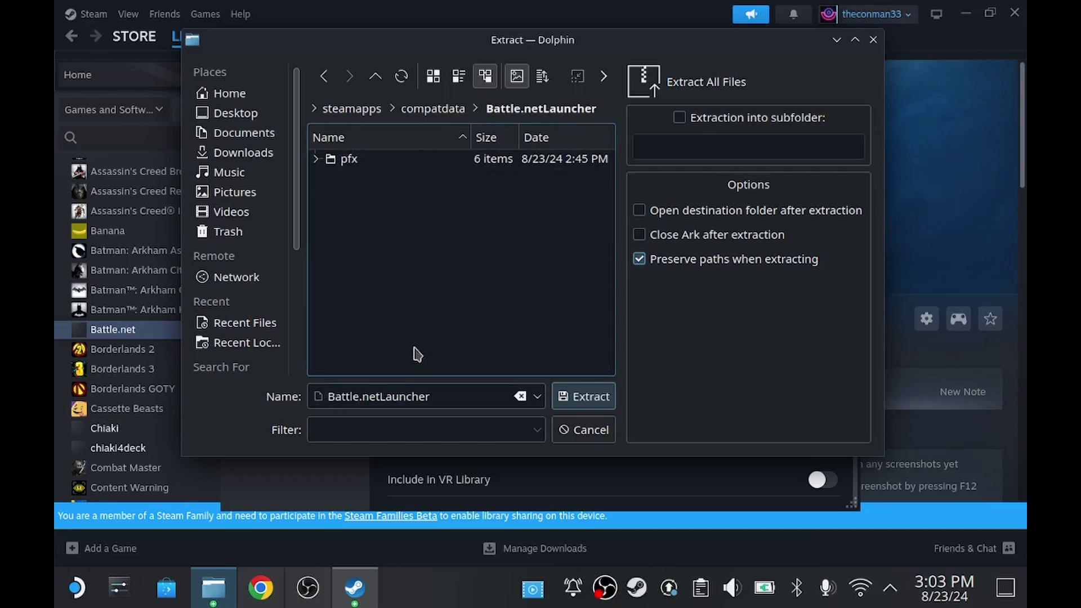
# Go through pfx, drive_c and Program Files (x86) to open the World of Warcraft folder
pyautogui.doubleClick(355, 160)
pyautogui.doubleClick(367, 179)
pyautogui.doubleClick(393, 197)
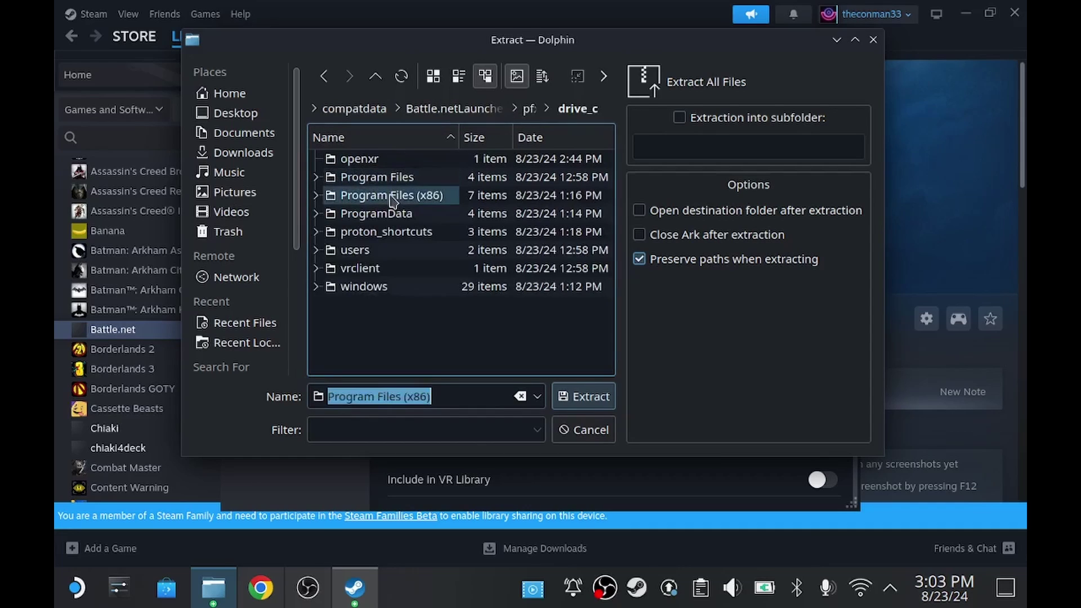
pyautogui.doubleClick(412, 269)
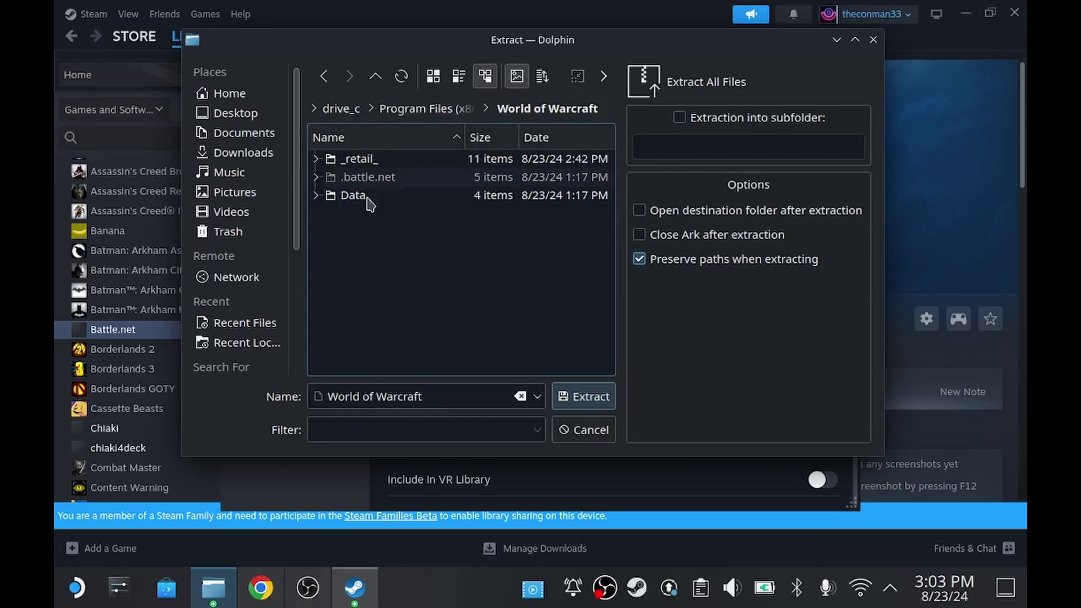
# Go through _retail_ and Interface to the AddOns folder and extract the ConsolePort archive there
pyautogui.doubleClick(359, 160)
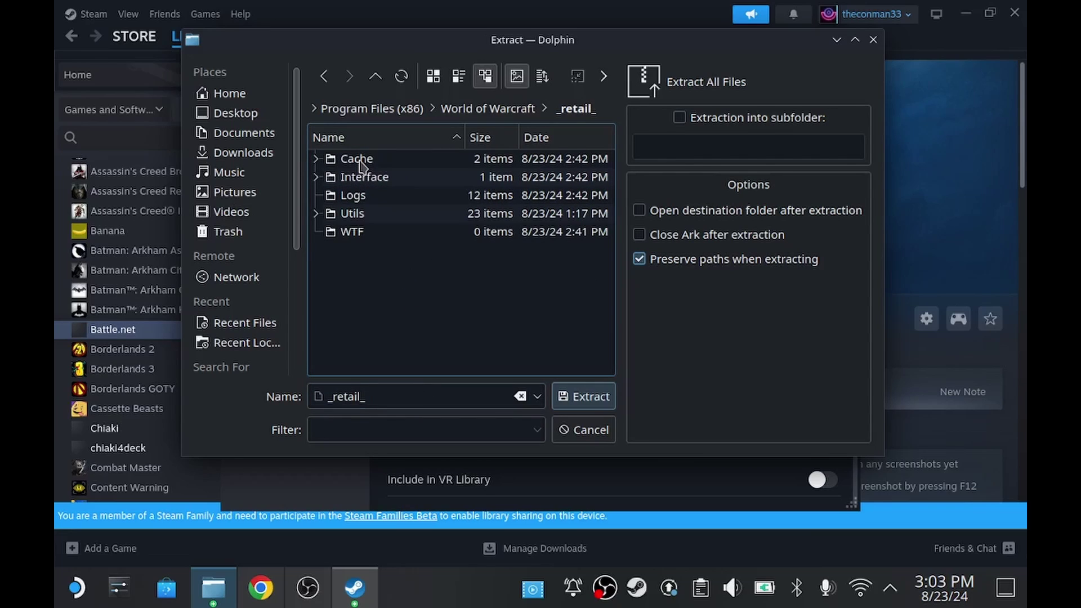
pyautogui.click(355, 192)
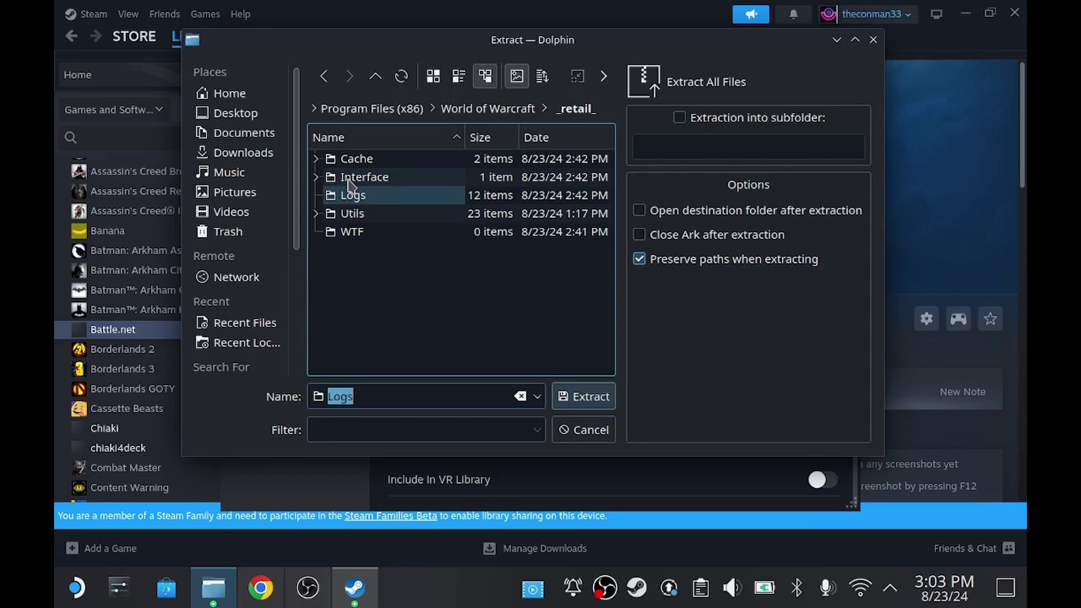
pyautogui.doubleClick(349, 179)
pyautogui.click(354, 161)
pyautogui.click(353, 166)
pyautogui.doubleClick(355, 166)
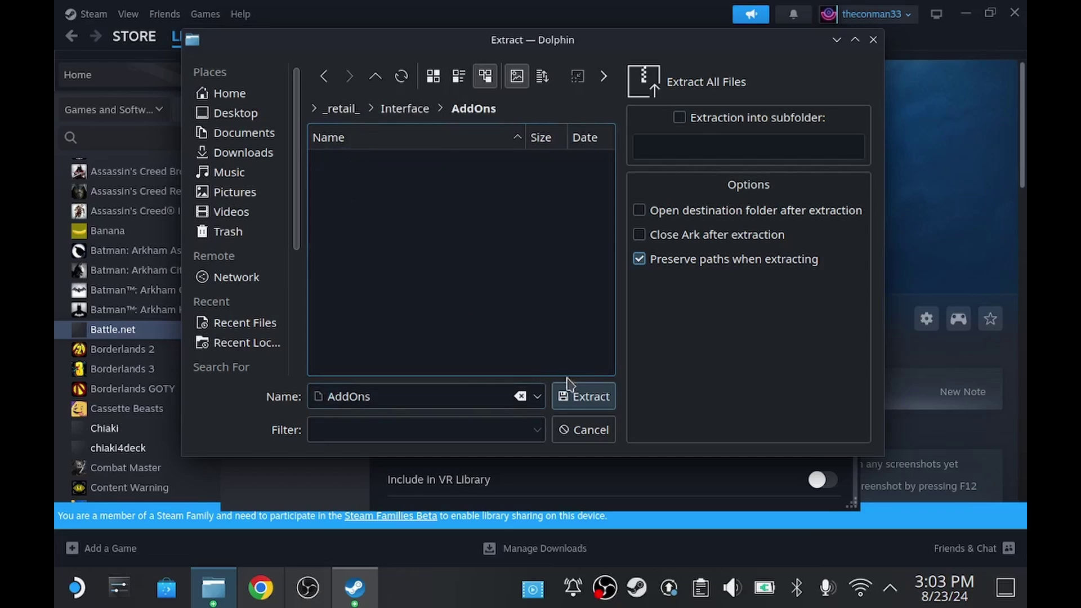
pyautogui.click(608, 398)
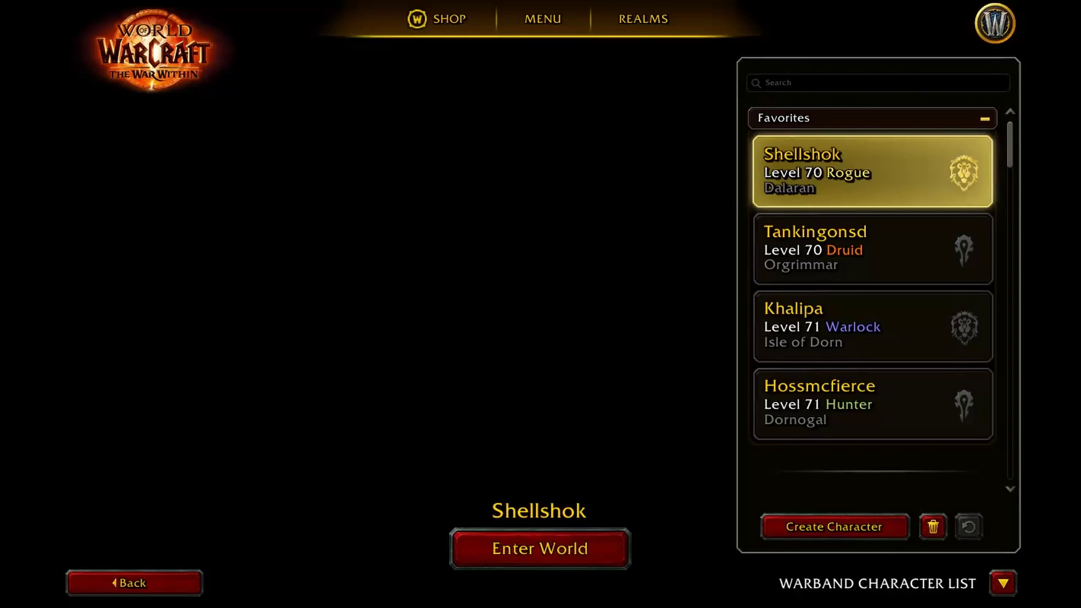
# In World of Warcraft, examine the AddOn List for the Console Port modules and close the list
pyautogui.click(546, 20)
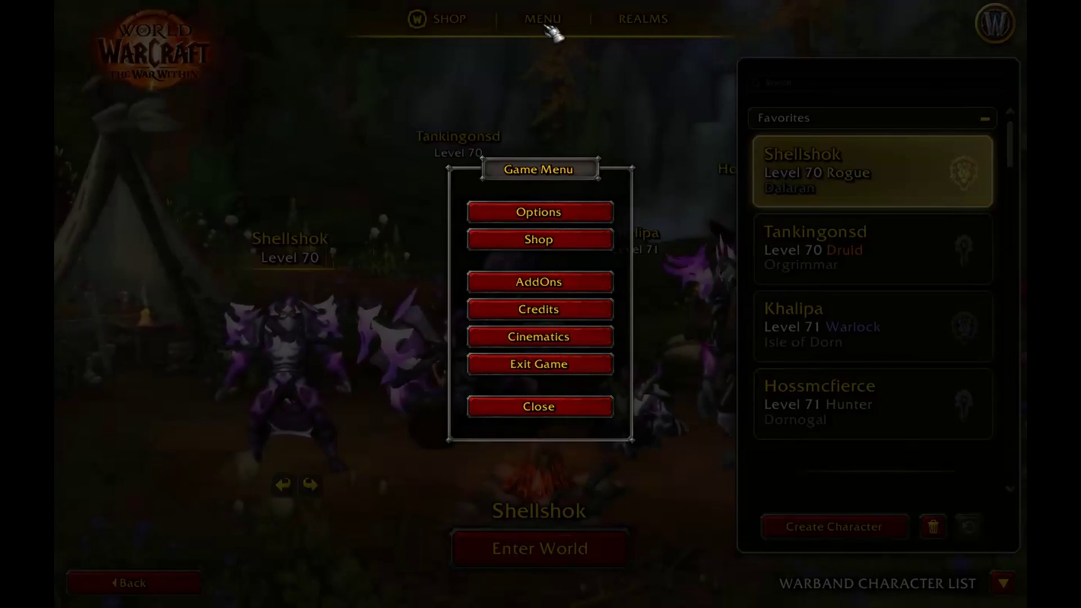
pyautogui.click(589, 291)
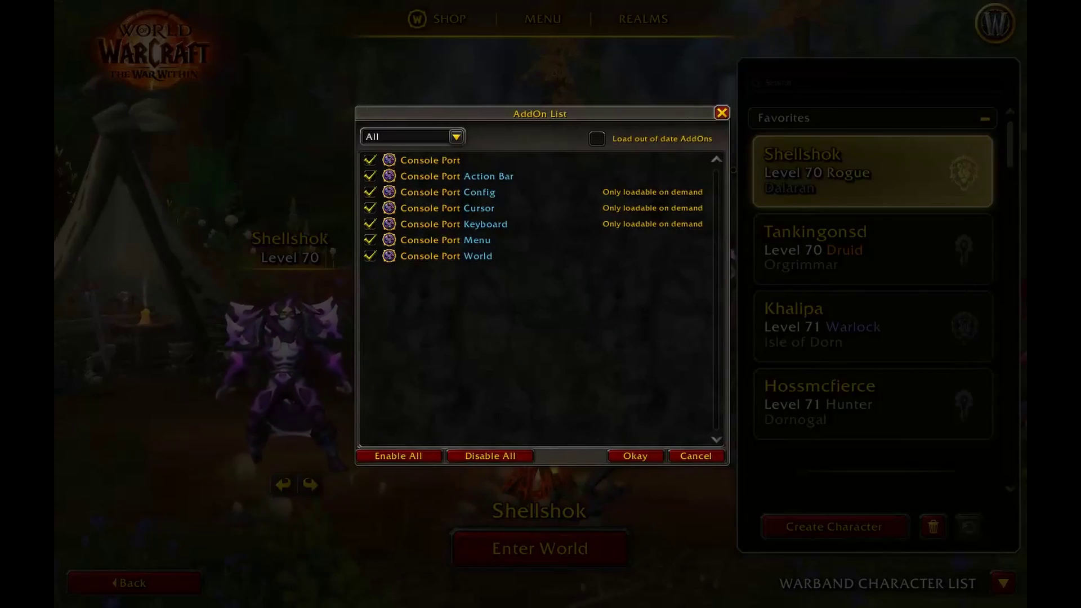
pyautogui.click(671, 454)
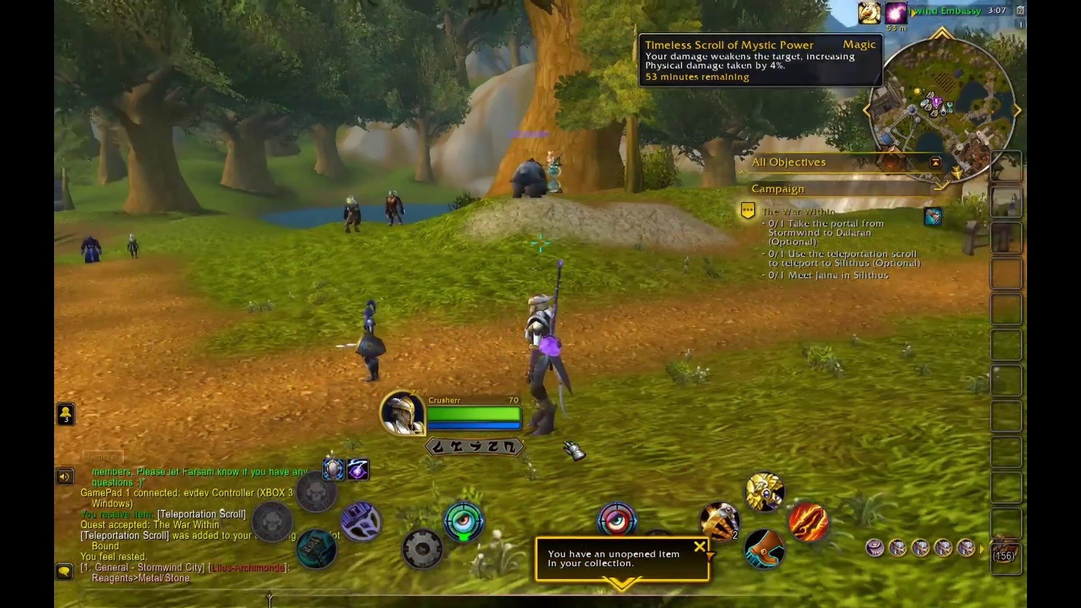
# Run the character around the Stormwind Embassy area and trigger the first action bar ability to try out the ConsolePort controls
pyautogui.press('w')
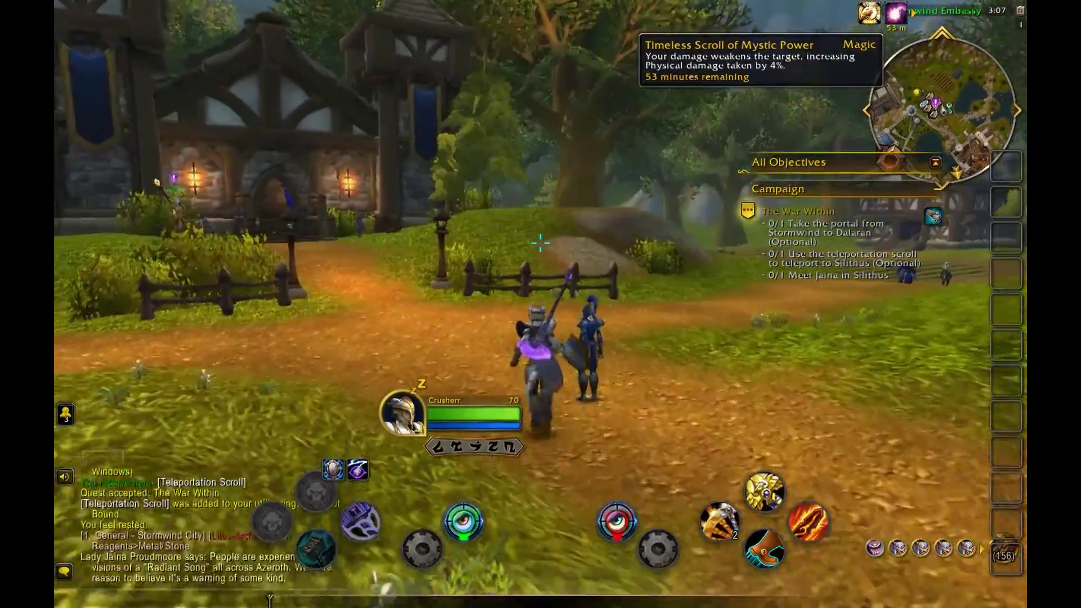
pyautogui.press('w')
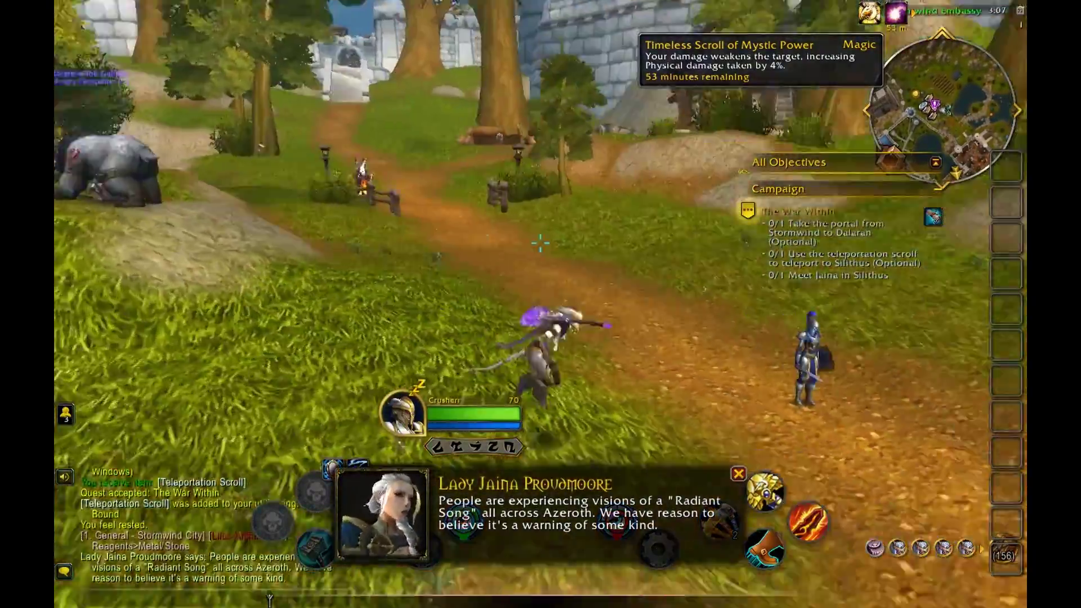
pyautogui.press('w')
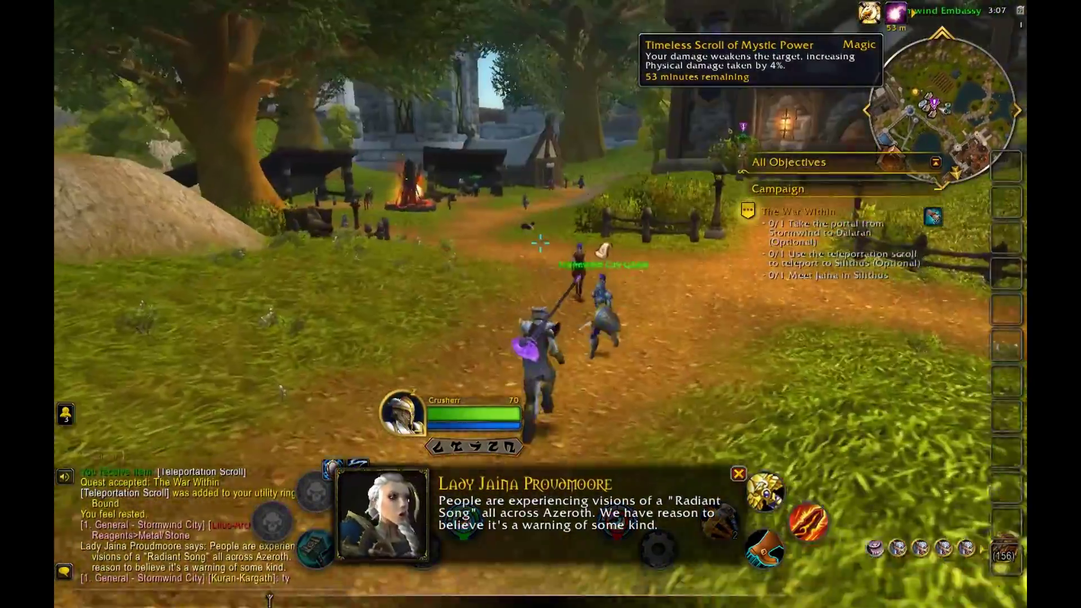
pyautogui.press('w')
pyautogui.press('1')
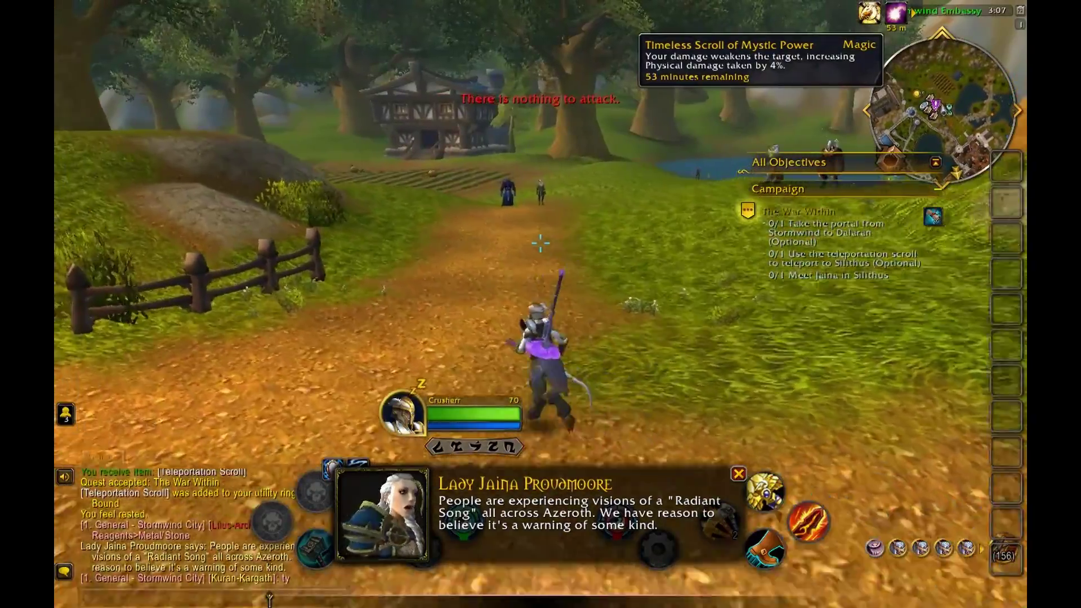
pyautogui.press('1')
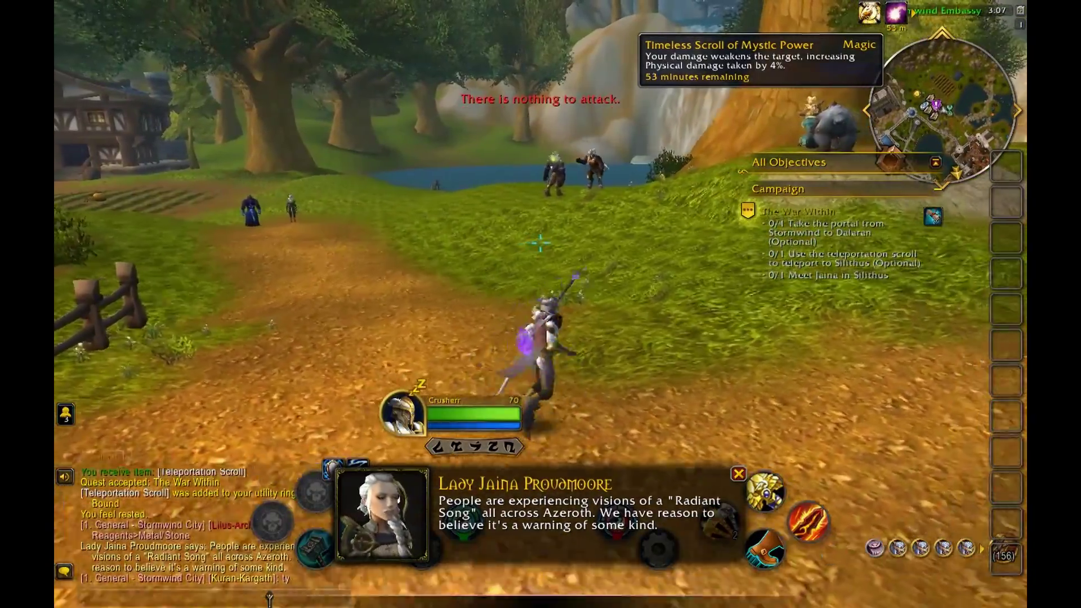
pyautogui.press('Escape')
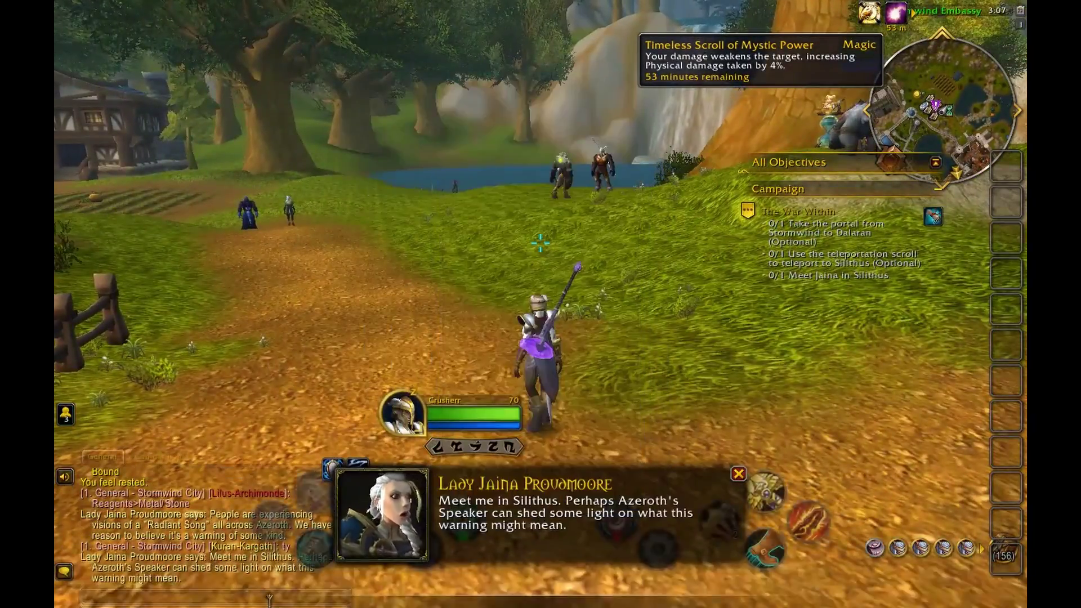